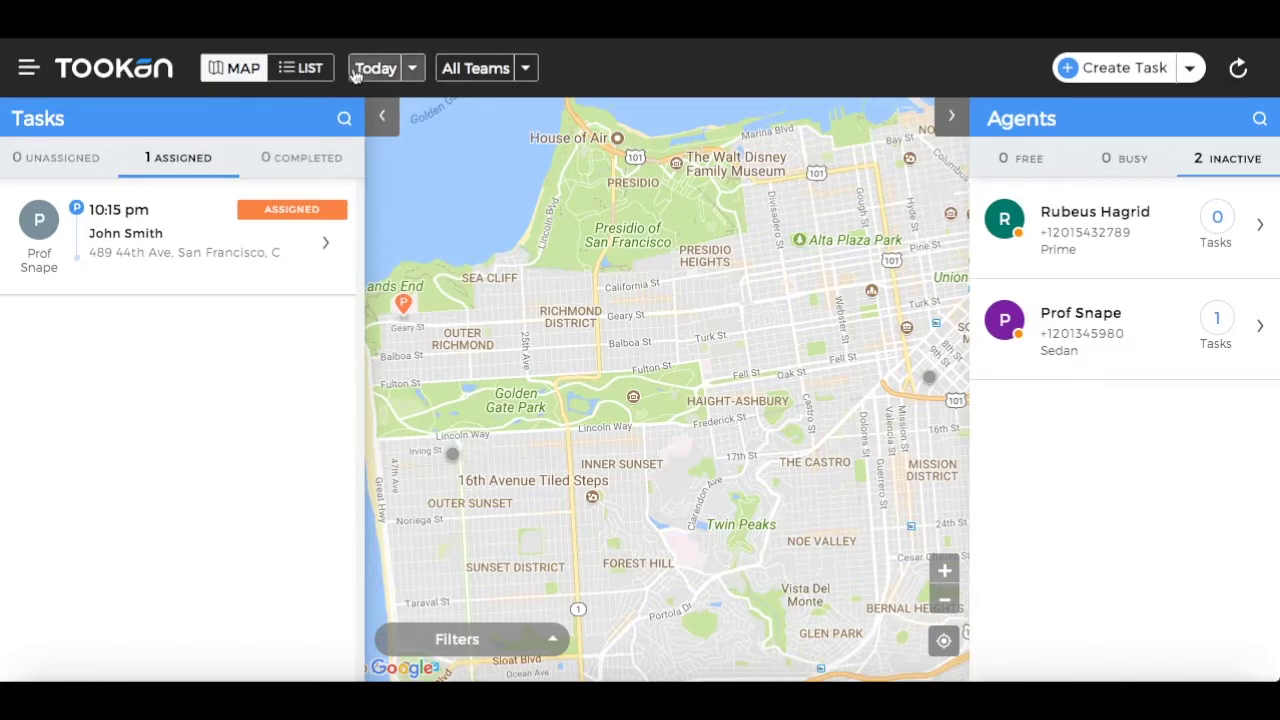
Step: Open Tookan's navigation drawer over the dashboard showing the 10:15 pm pickup task
click(26, 70)
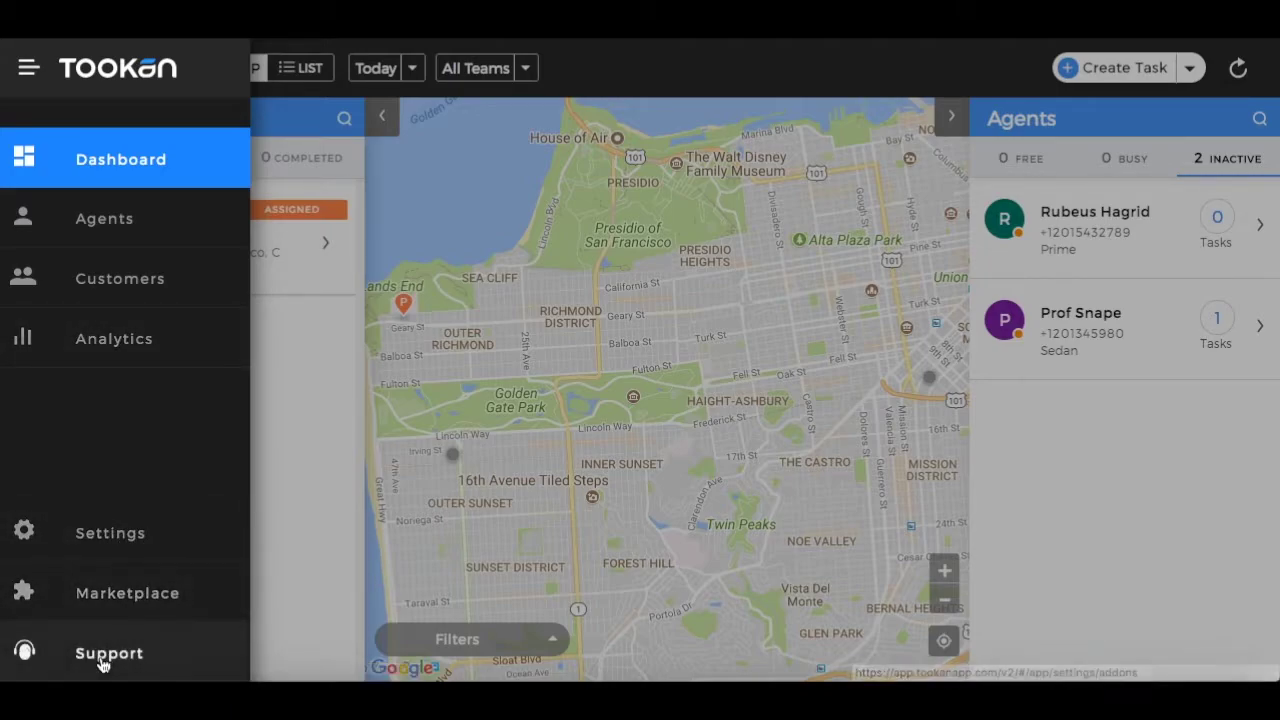
Step: Close the navigation drawer to return to the map dashboard with Tasks and Agents panels
click(27, 69)
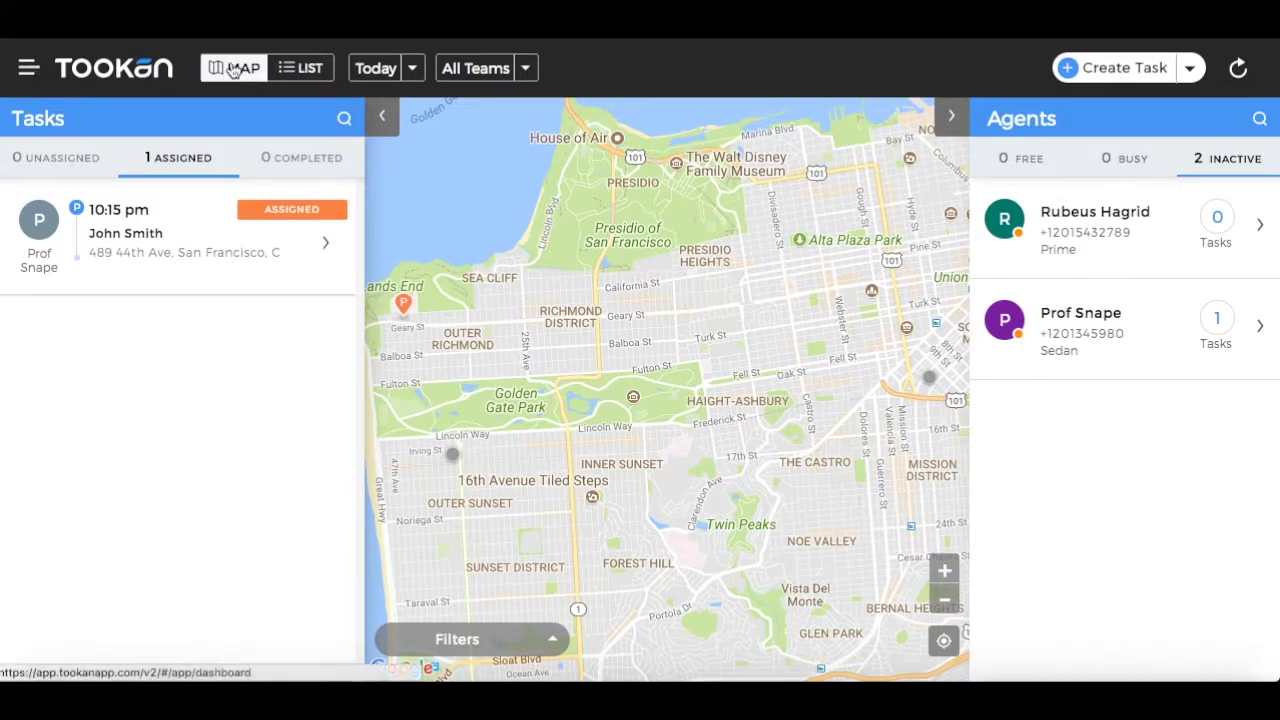
Step: Show the map view for 06 July across all teams and refresh the dashboard
click(306, 72)
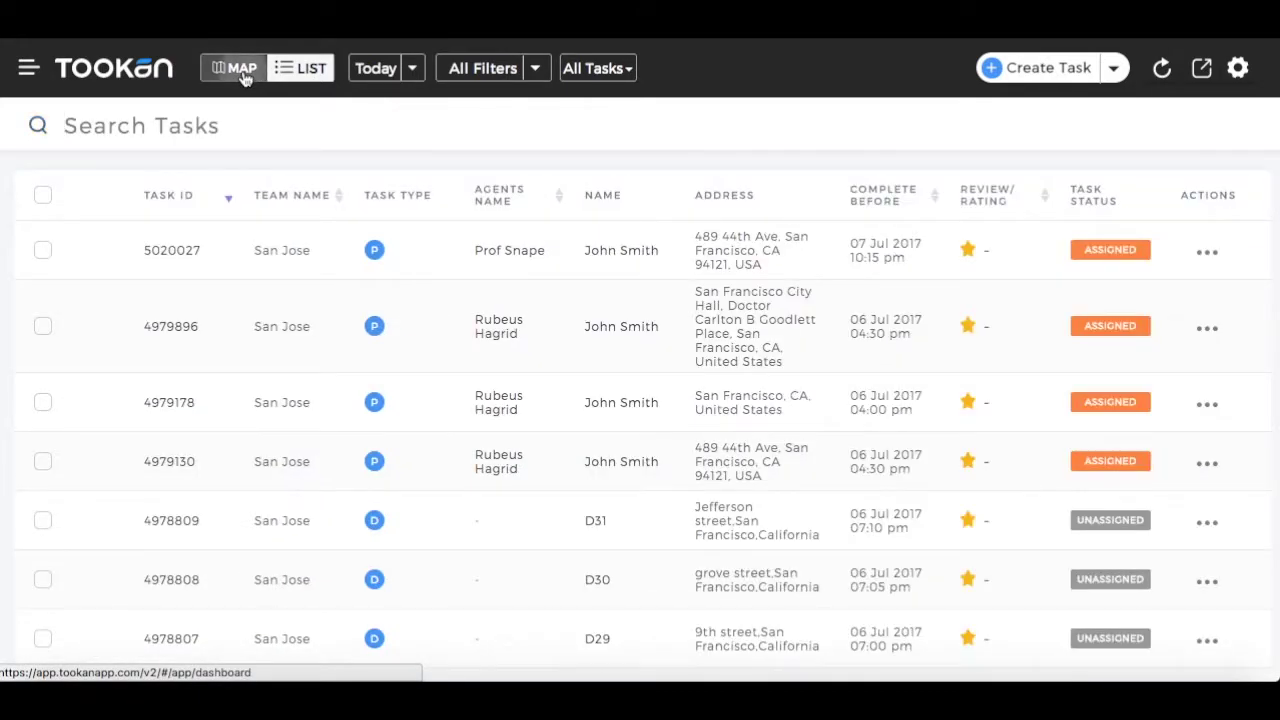
click(244, 78)
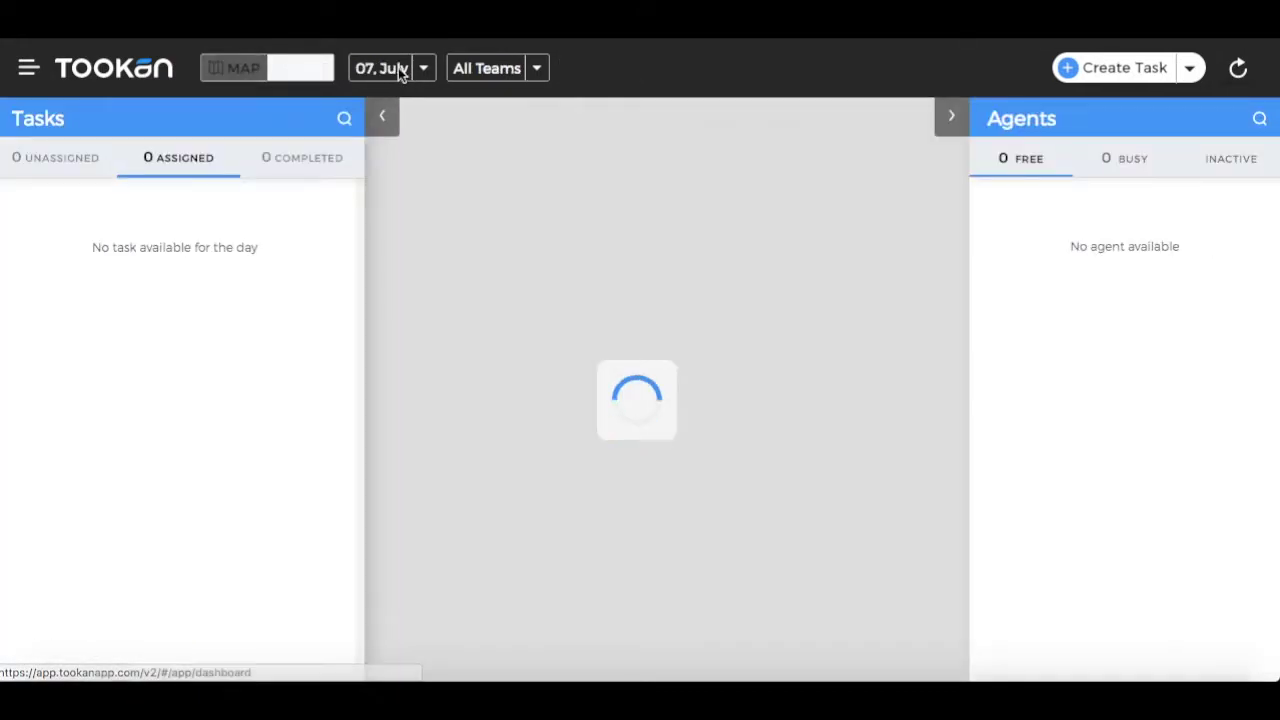
click(414, 71)
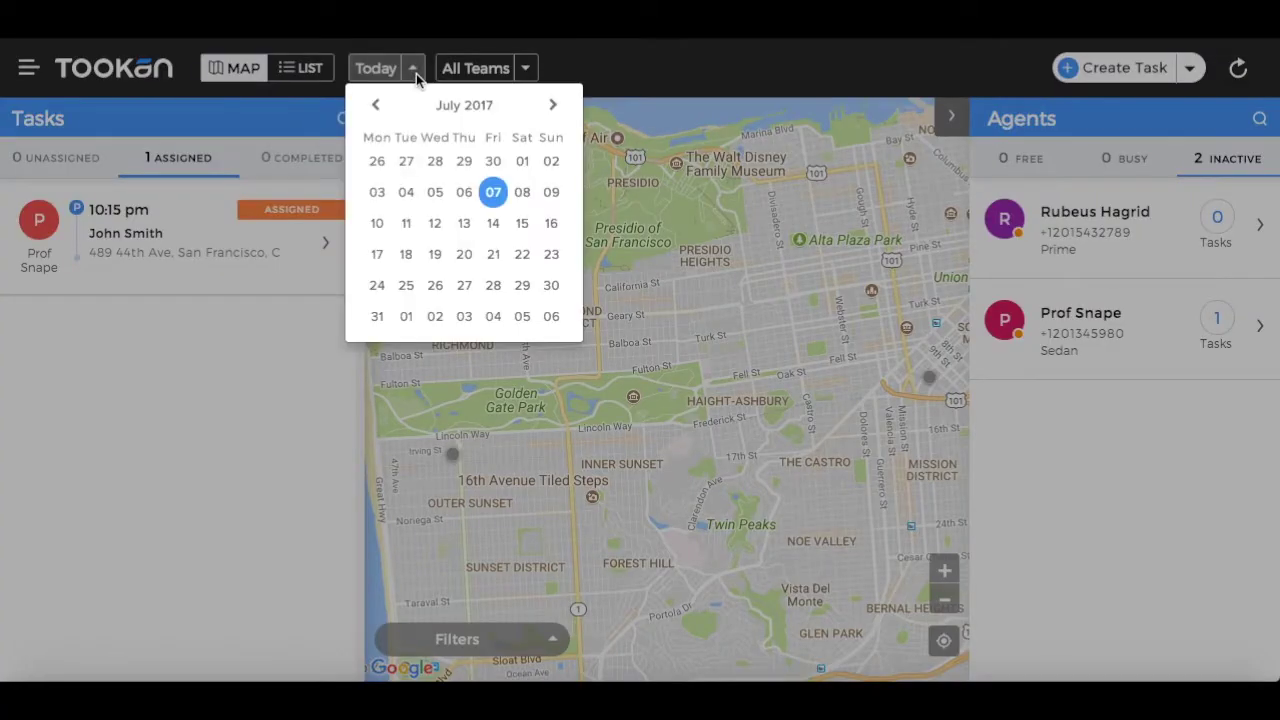
click(464, 192)
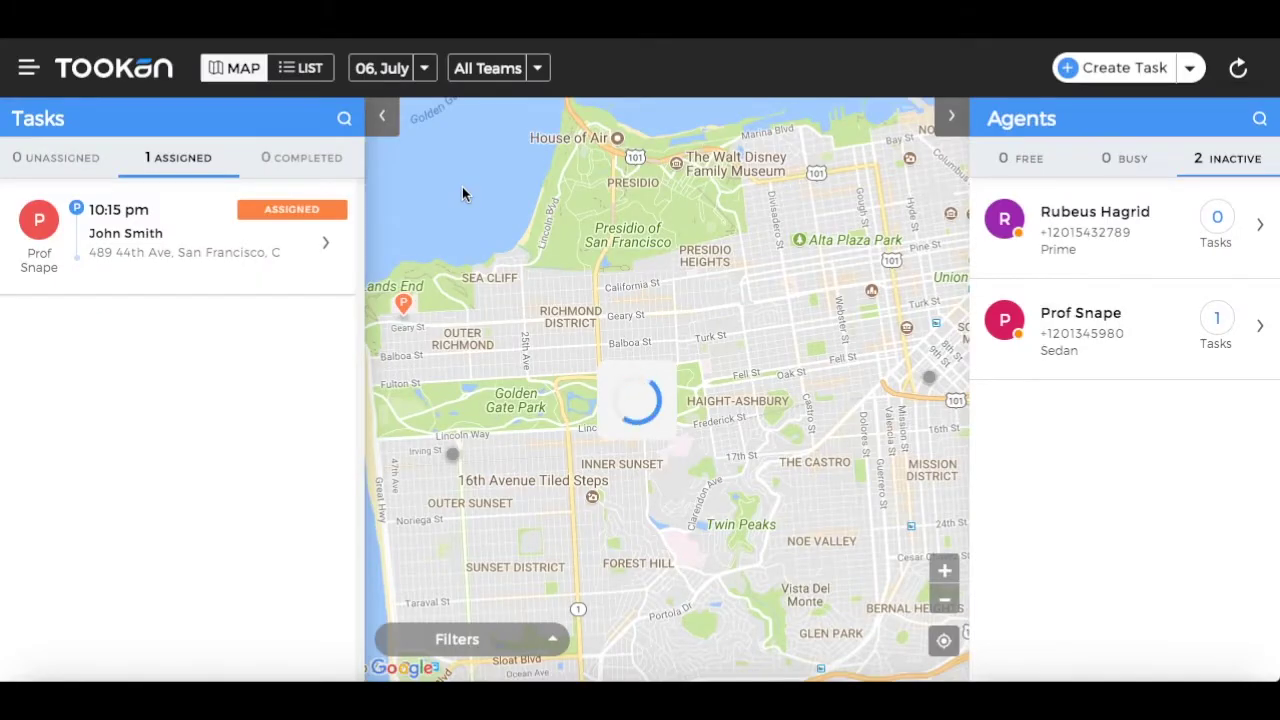
click(539, 72)
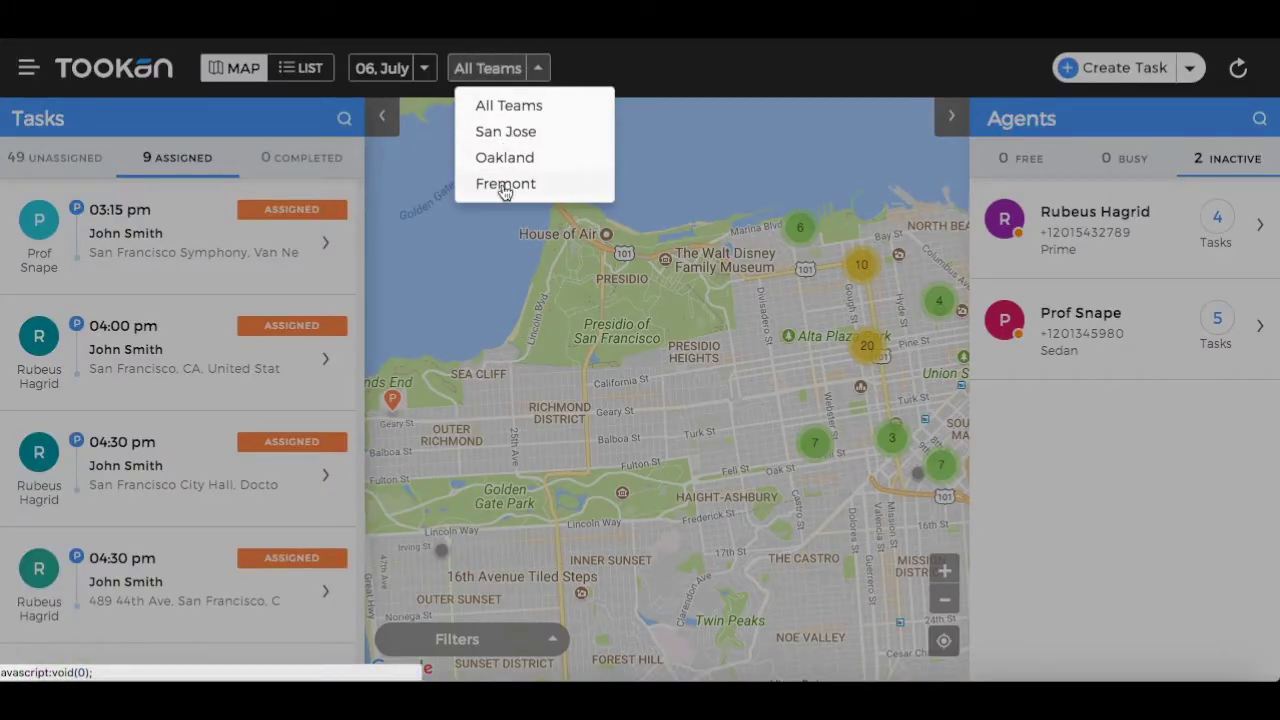
click(540, 69)
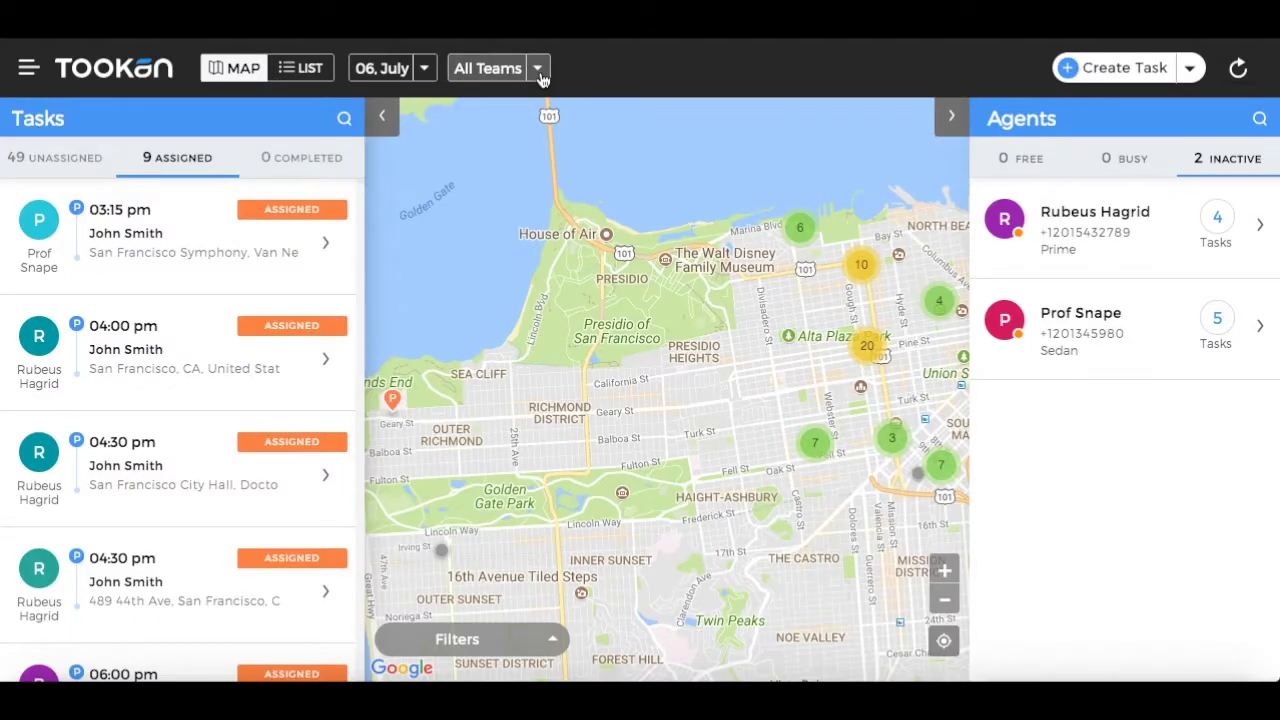
click(1240, 70)
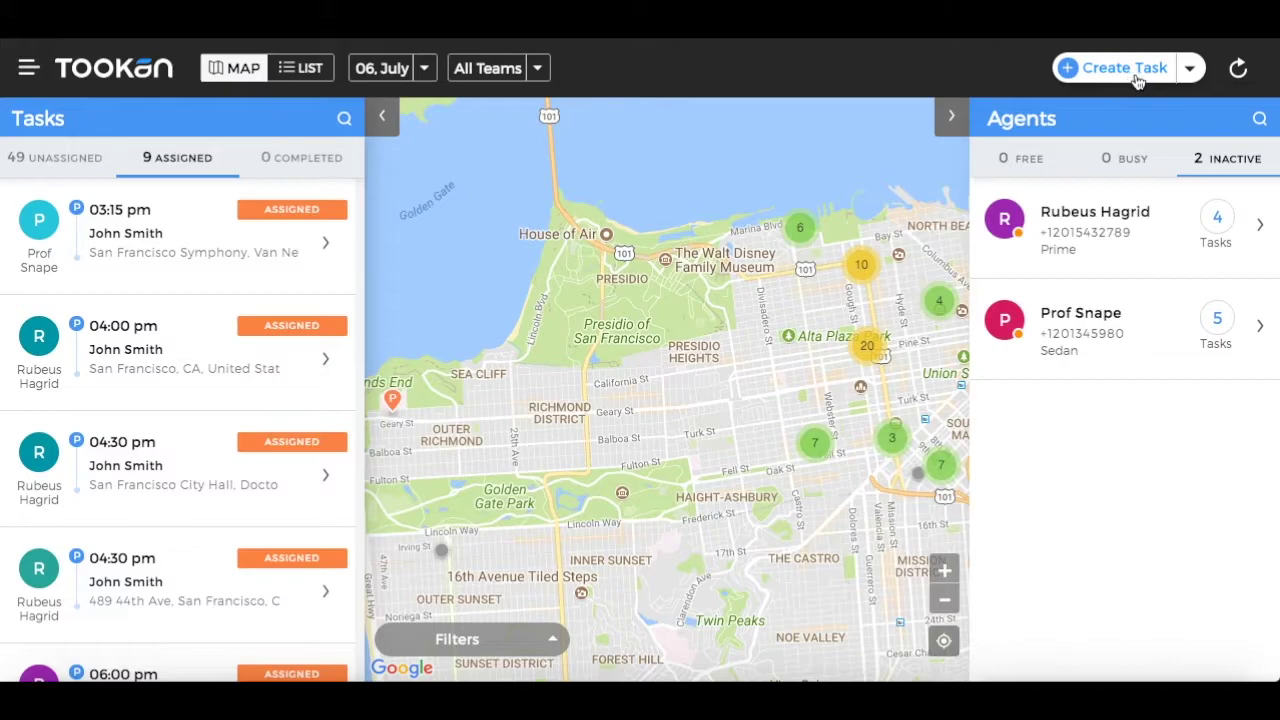
Step: Preview Bulk Import with team San Jose, cancel it, and start a blank New Task
click(1193, 74)
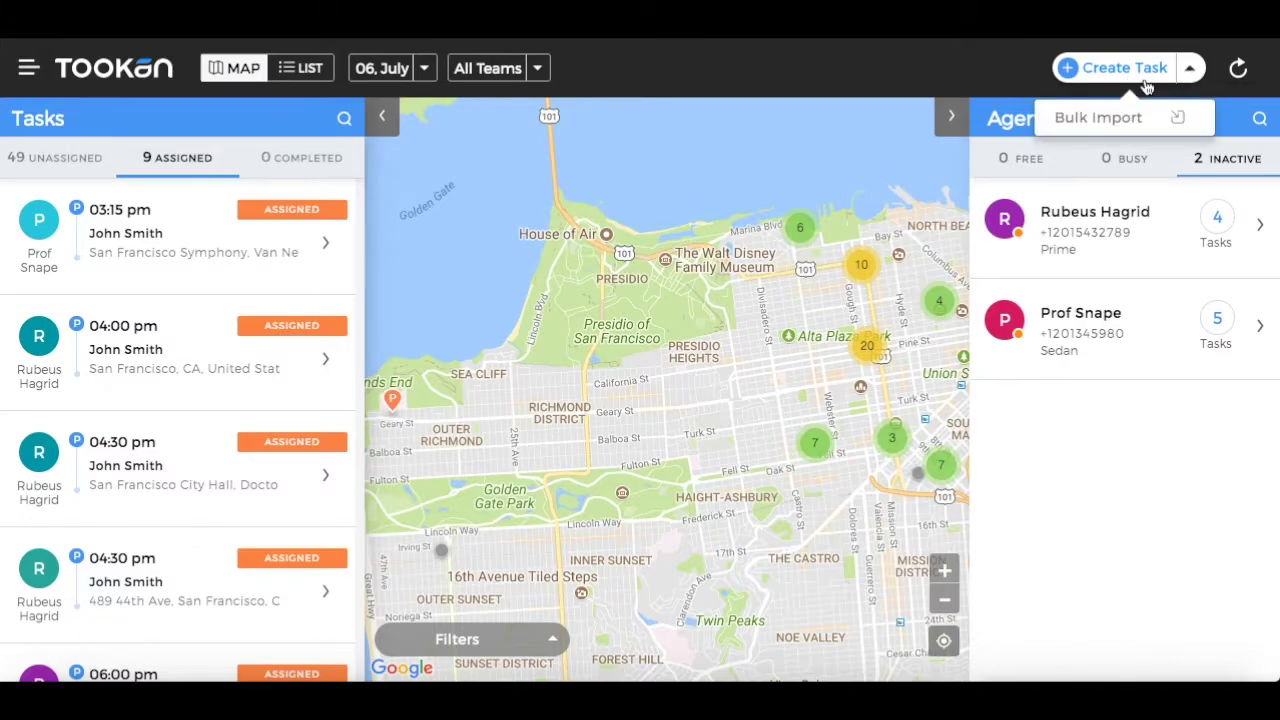
click(1108, 126)
click(620, 197)
click(666, 294)
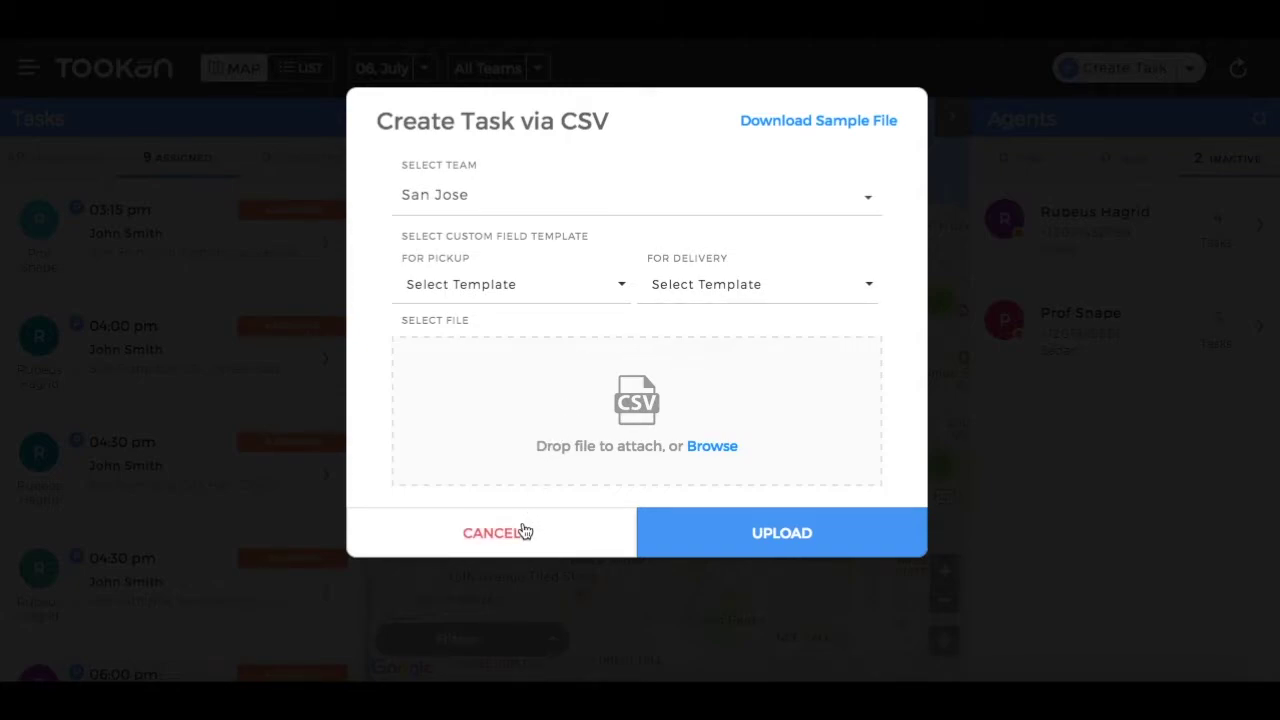
click(523, 531)
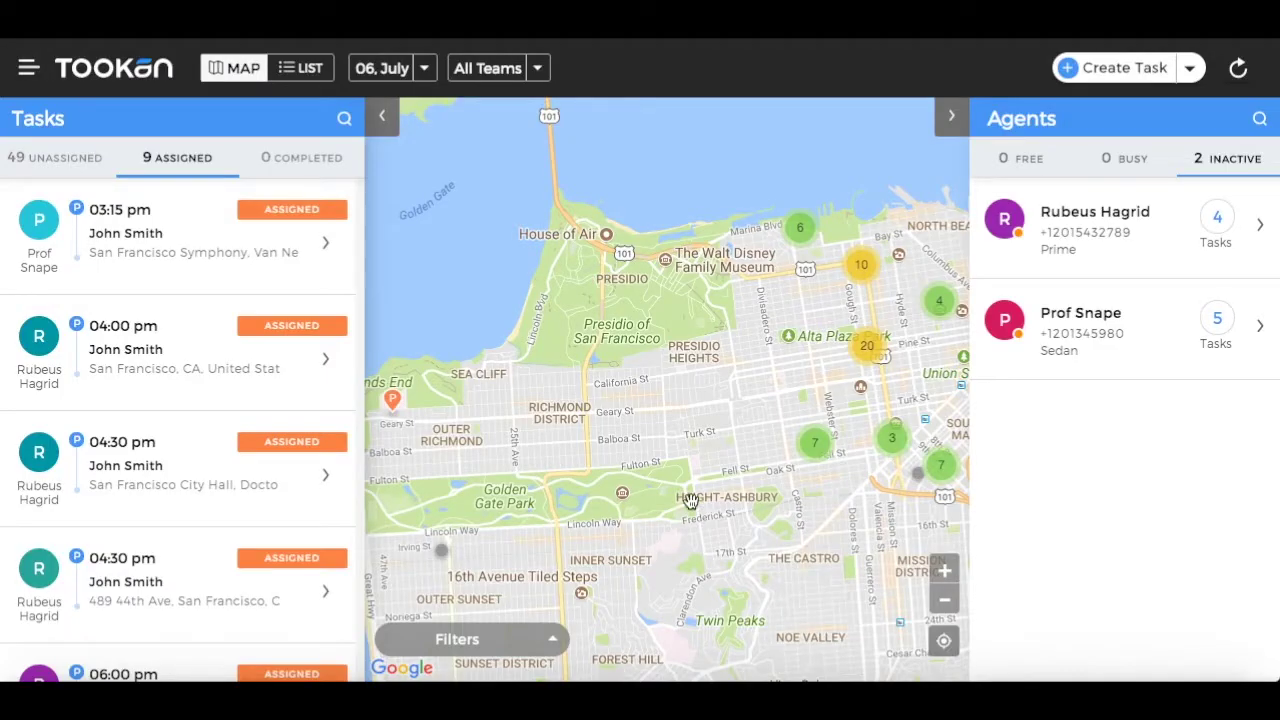
click(1114, 70)
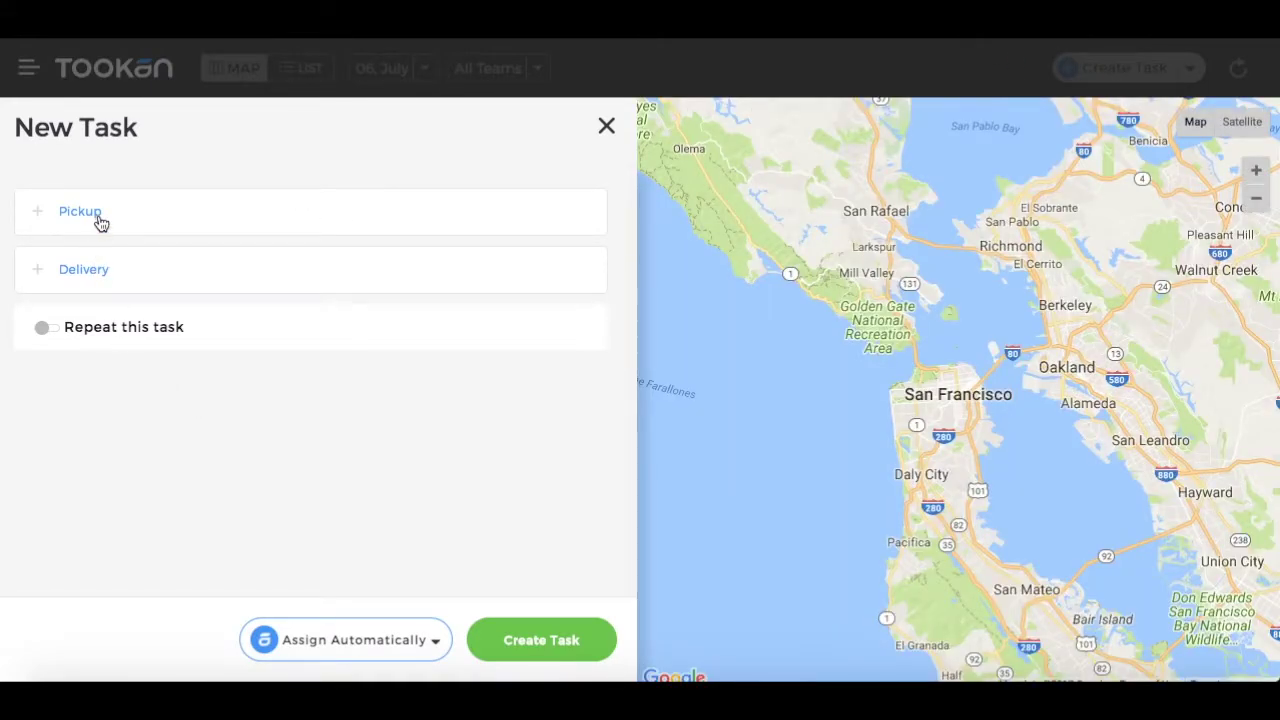
Step: Add a pickup filled with a saved customer's details and address via name autocomplete
click(100, 222)
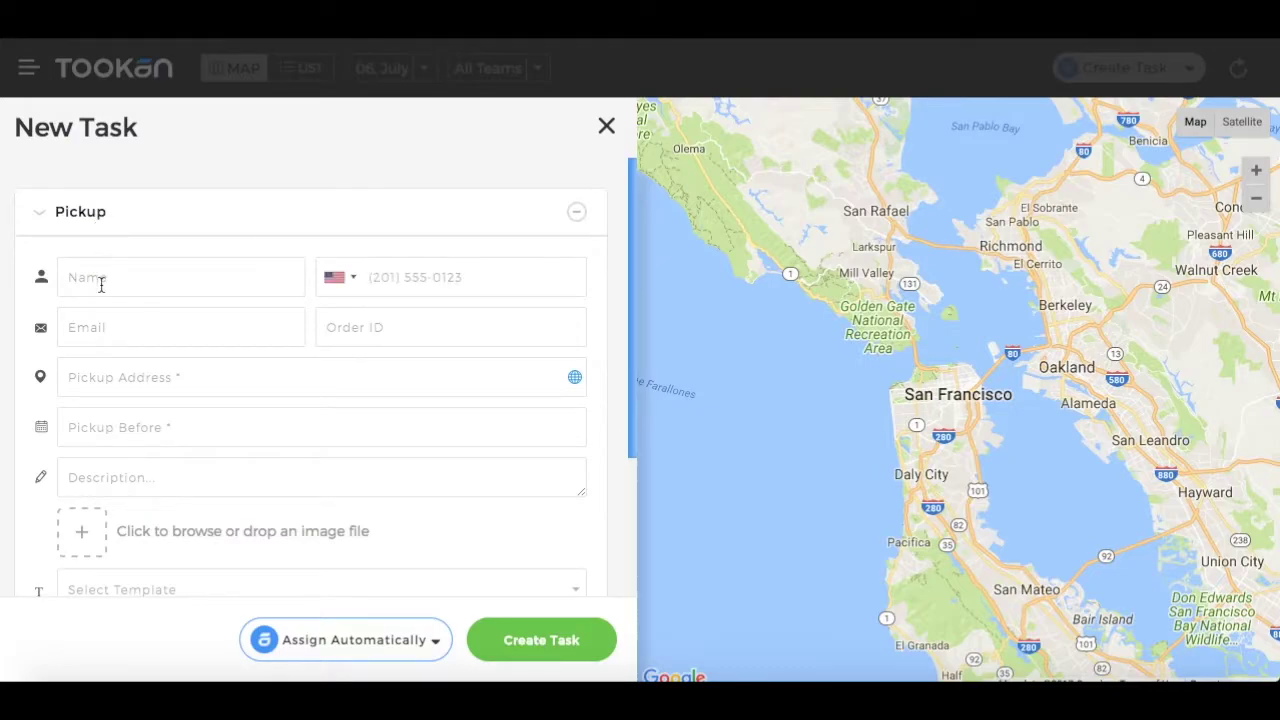
click(182, 268)
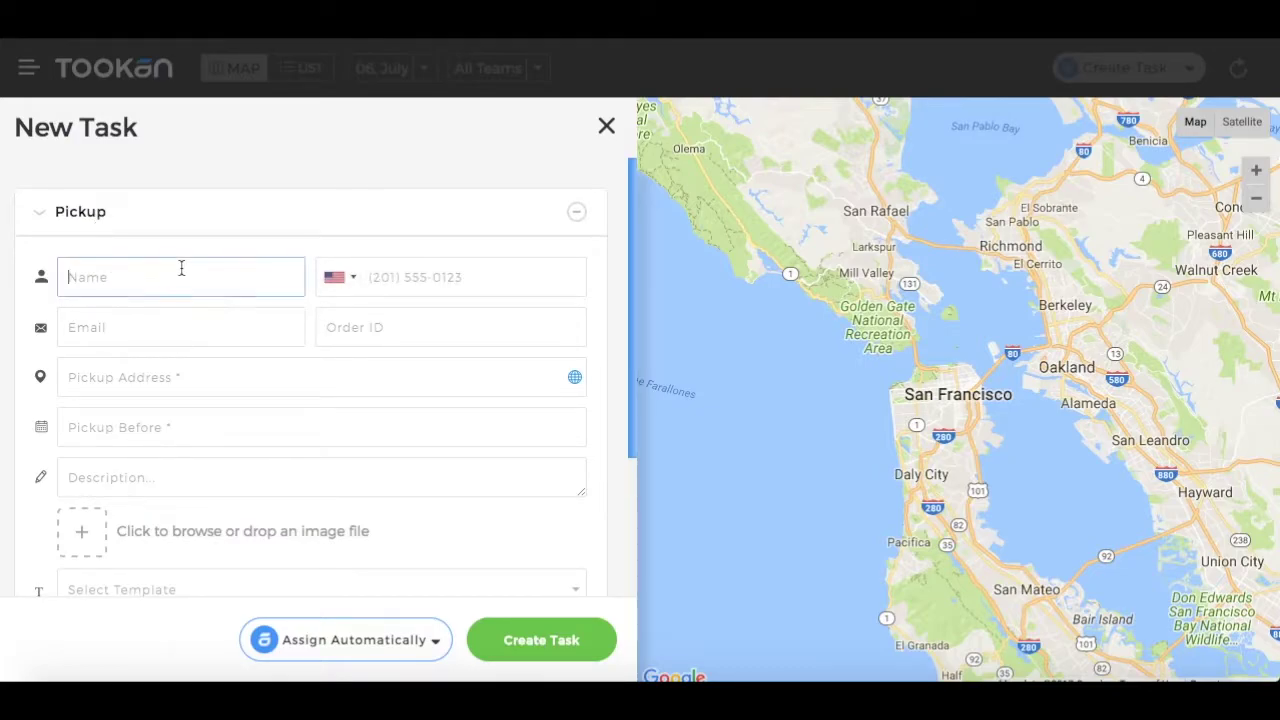
text(jo)
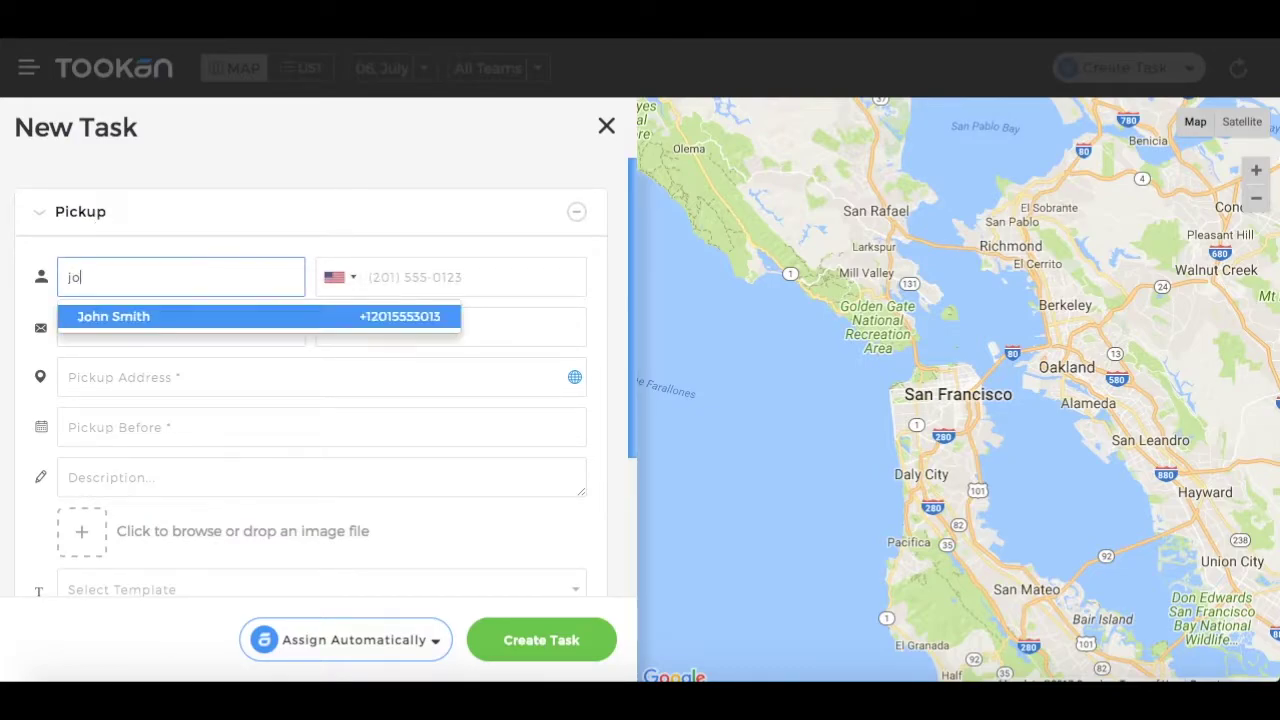
click(199, 317)
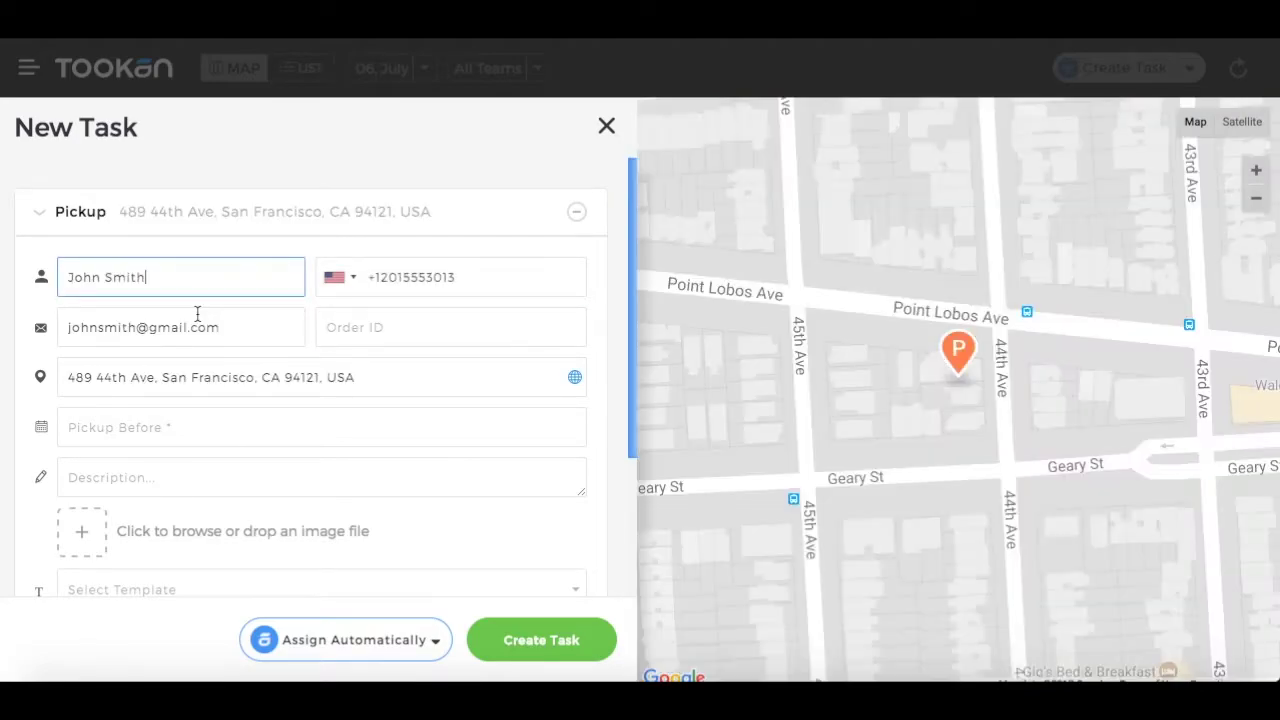
scroll(612, 475, down, 2)
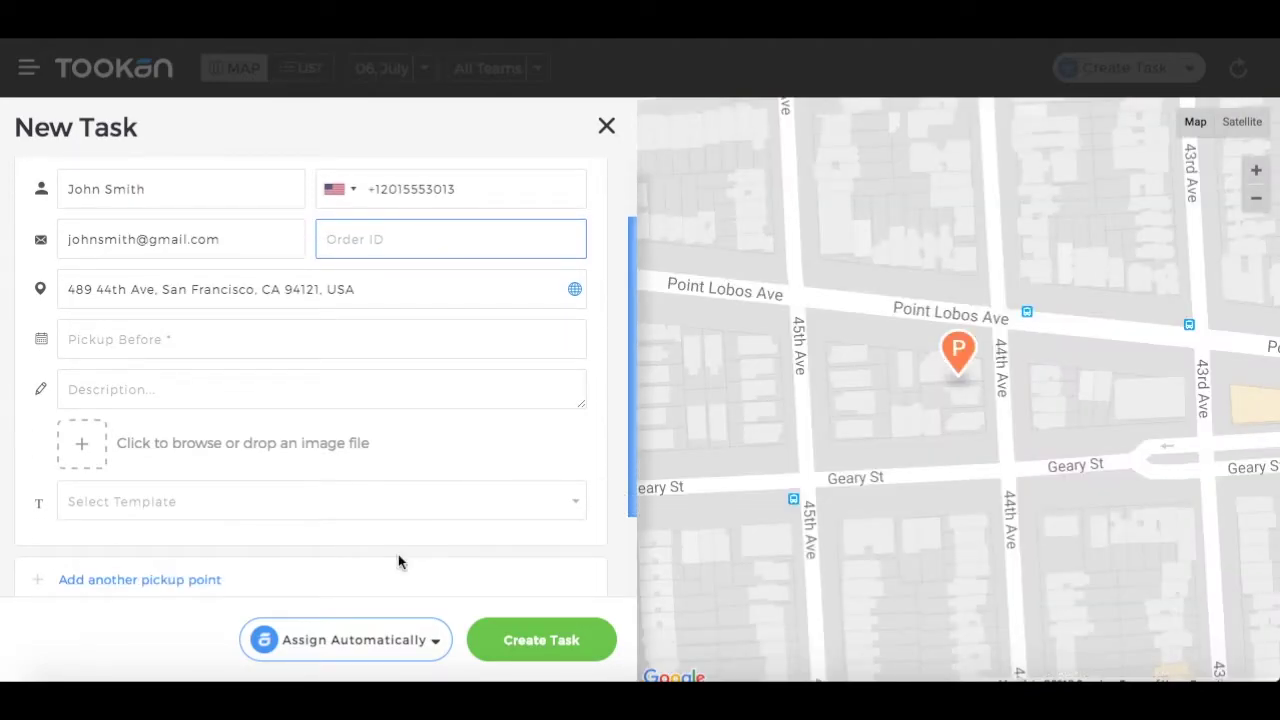
Step: Assign the task to a specific agent instead of automatically
click(380, 637)
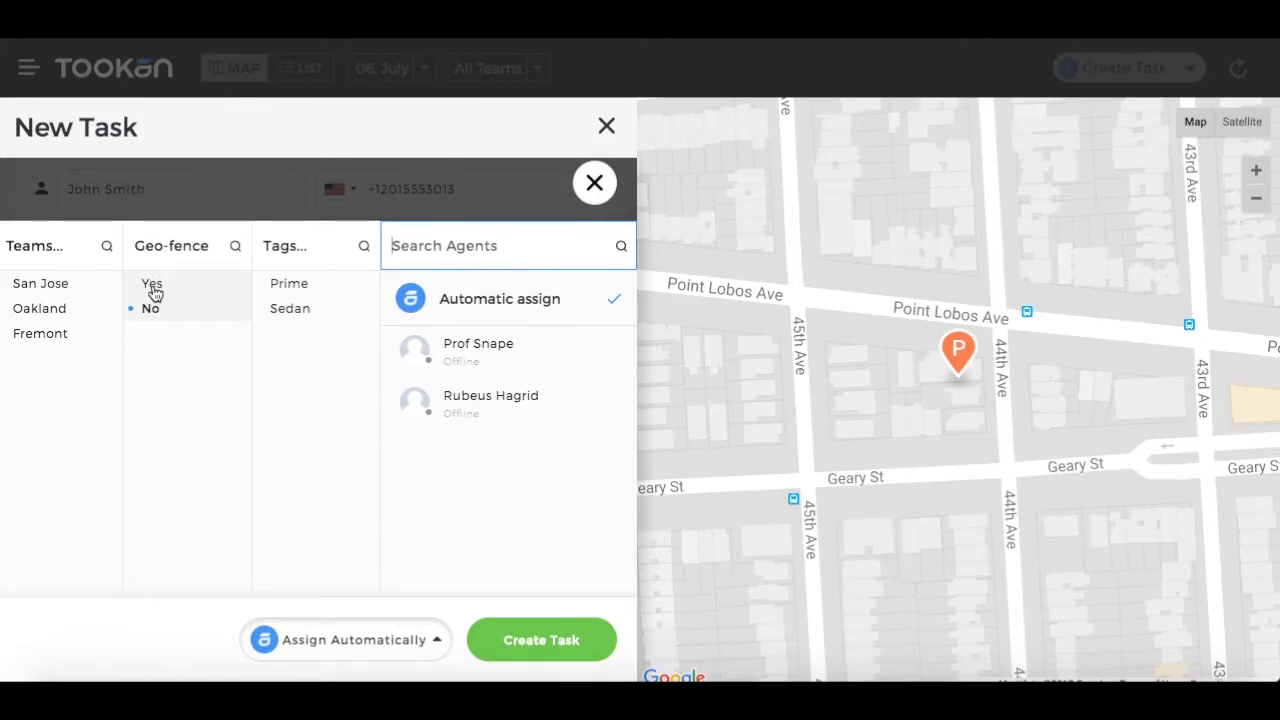
click(450, 360)
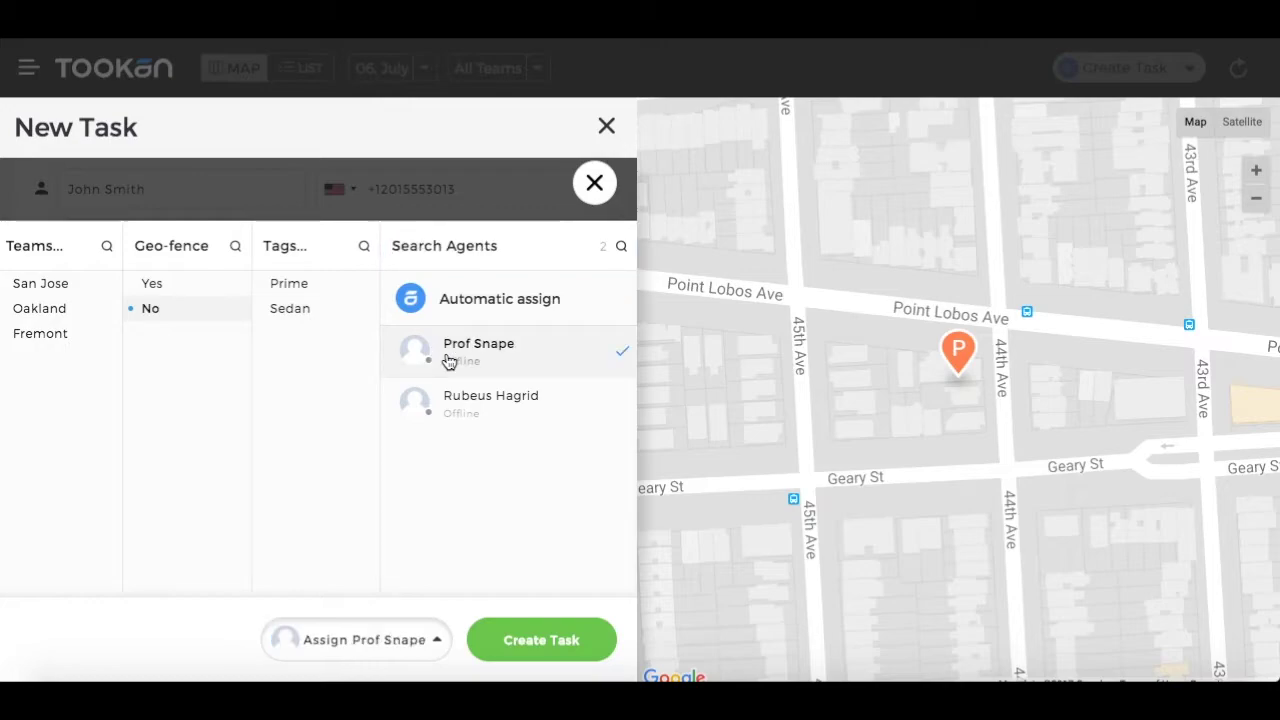
click(595, 183)
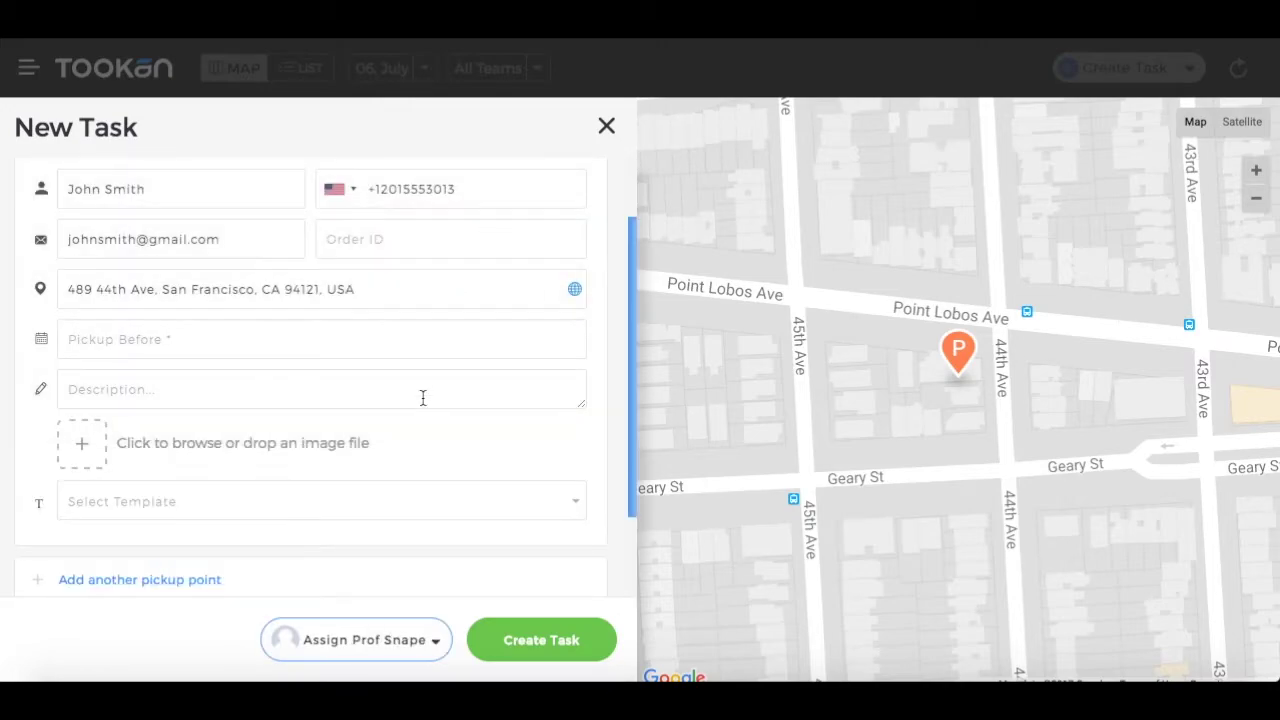
Step: Apply the Food Delivery template, set Pickup Before to 07 Jul 2017 10:30 PM, and create the task
click(295, 510)
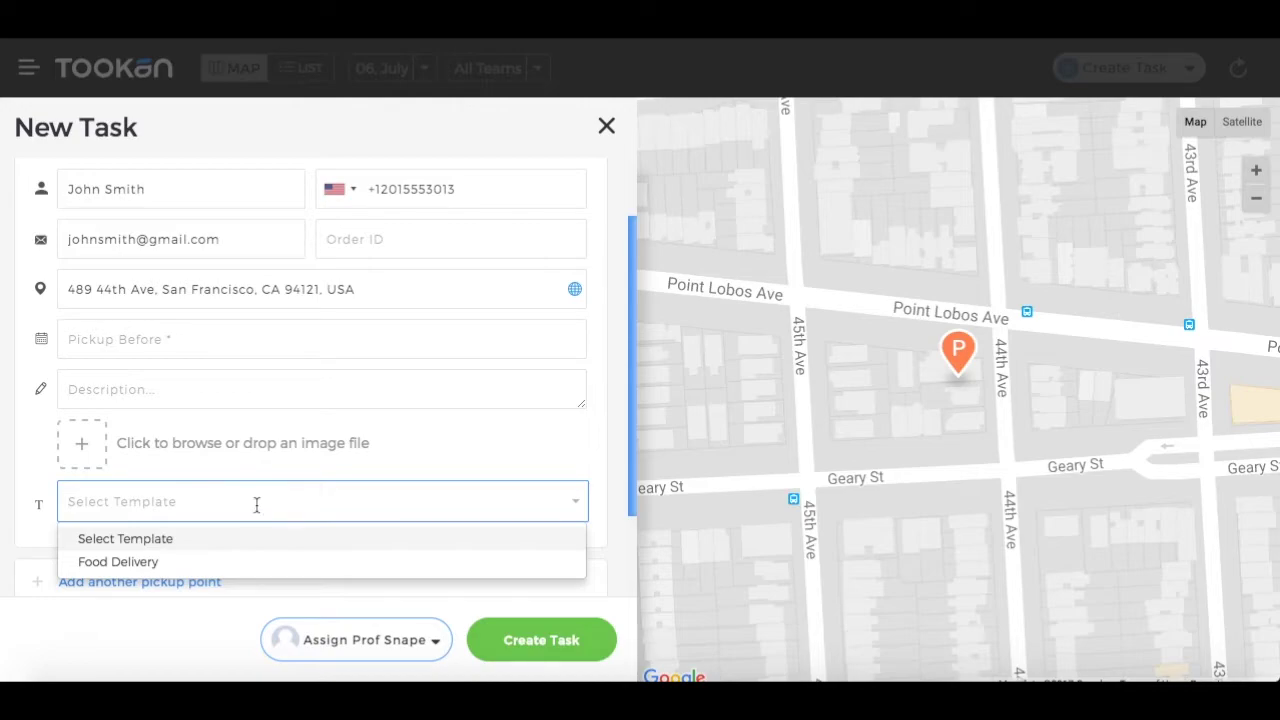
click(163, 567)
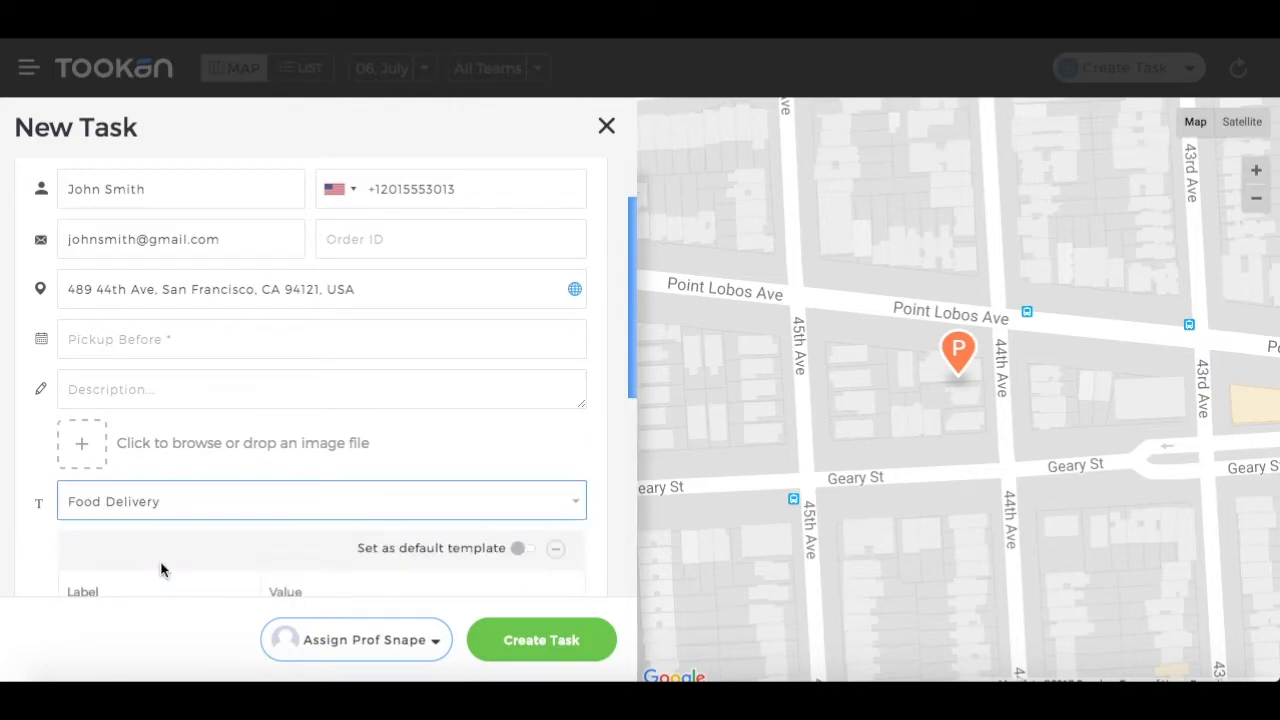
click(320, 340)
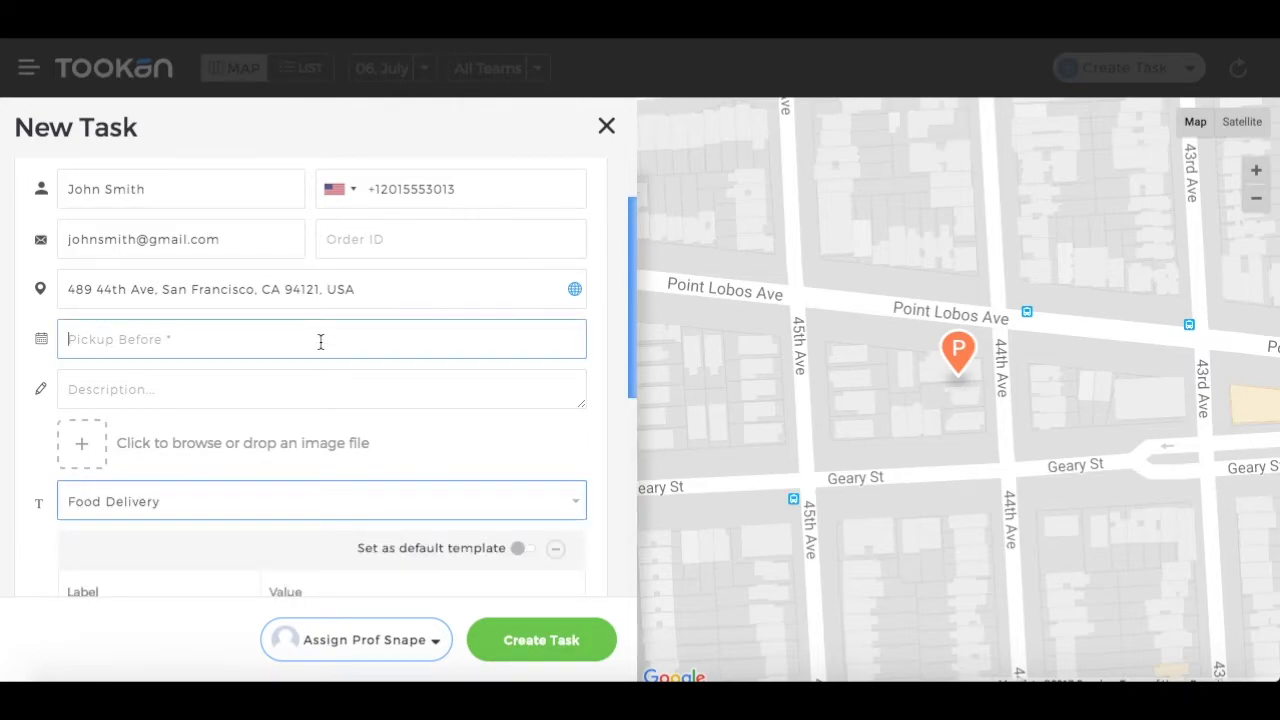
click(322, 453)
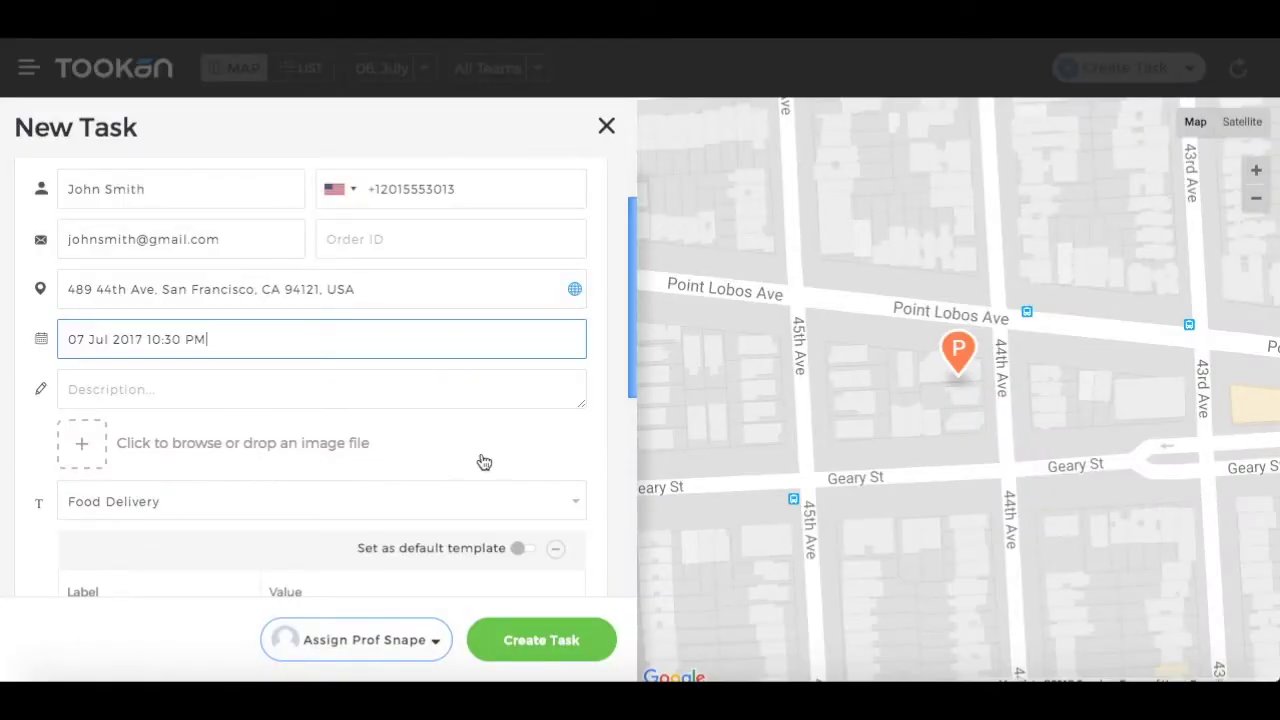
click(531, 638)
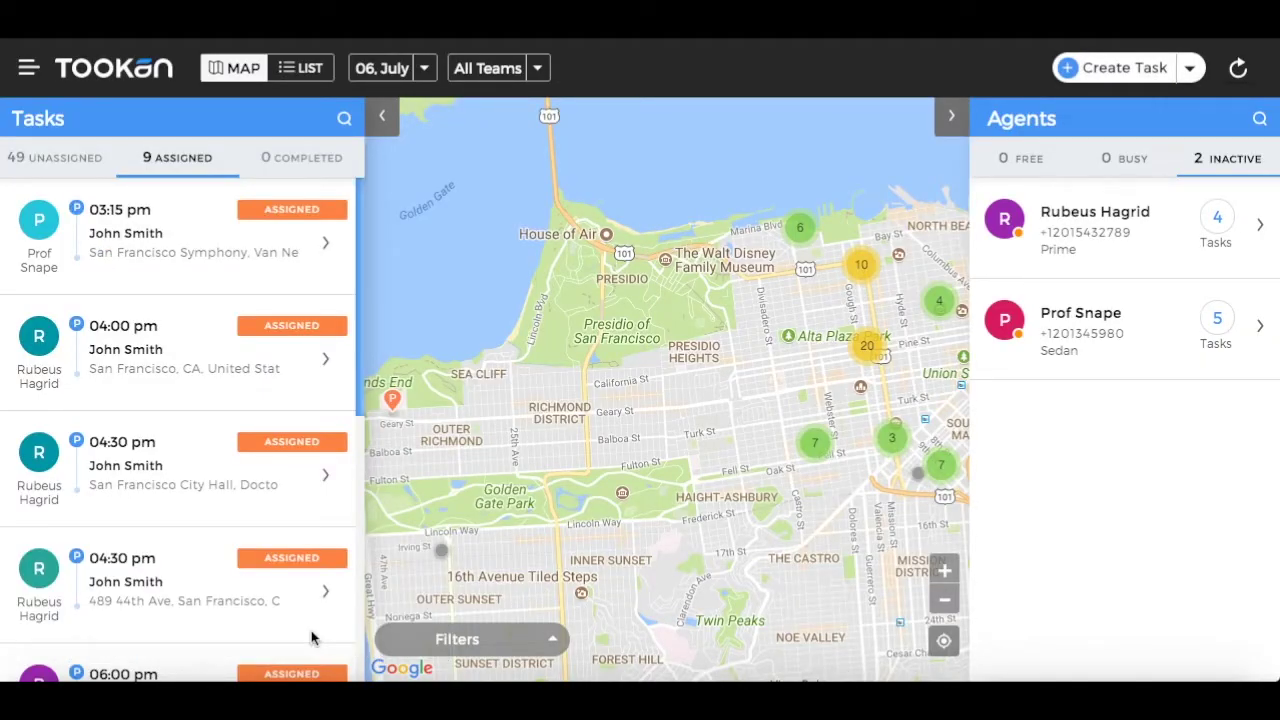
Step: Zoom the map in one level on Presidio and Laurel Heights, then toggle the task search
click(945, 572)
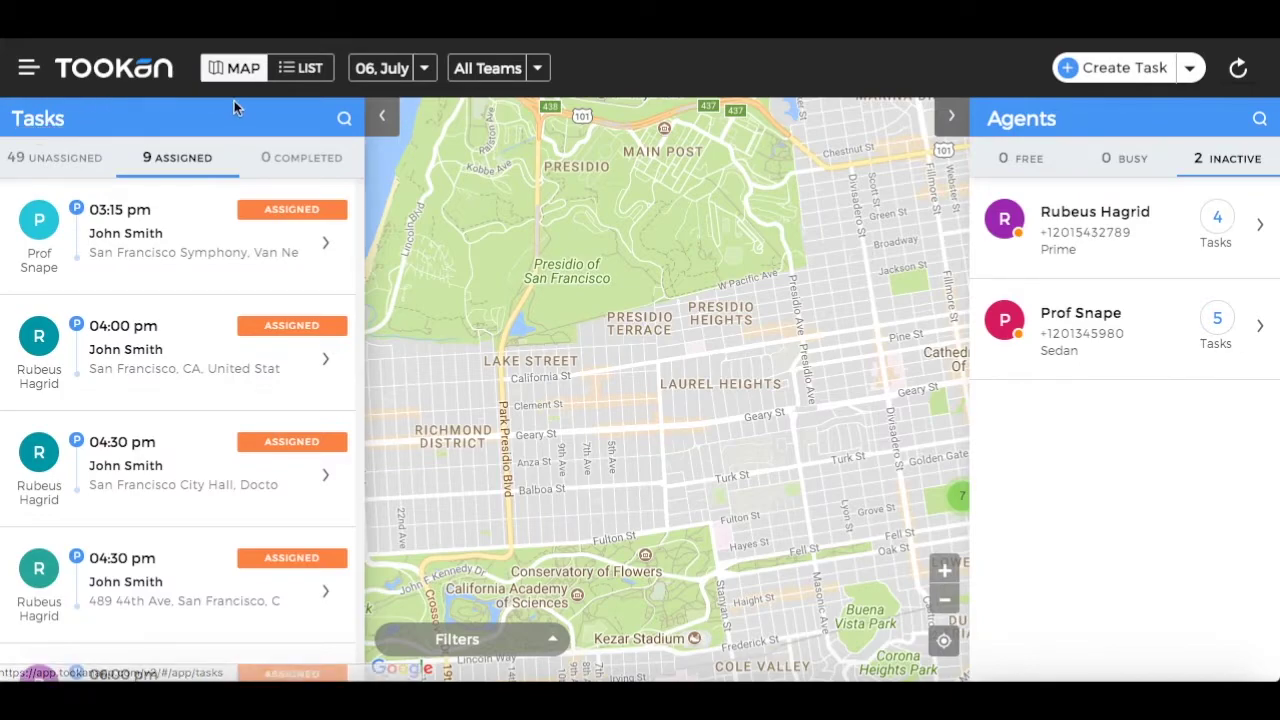
click(344, 121)
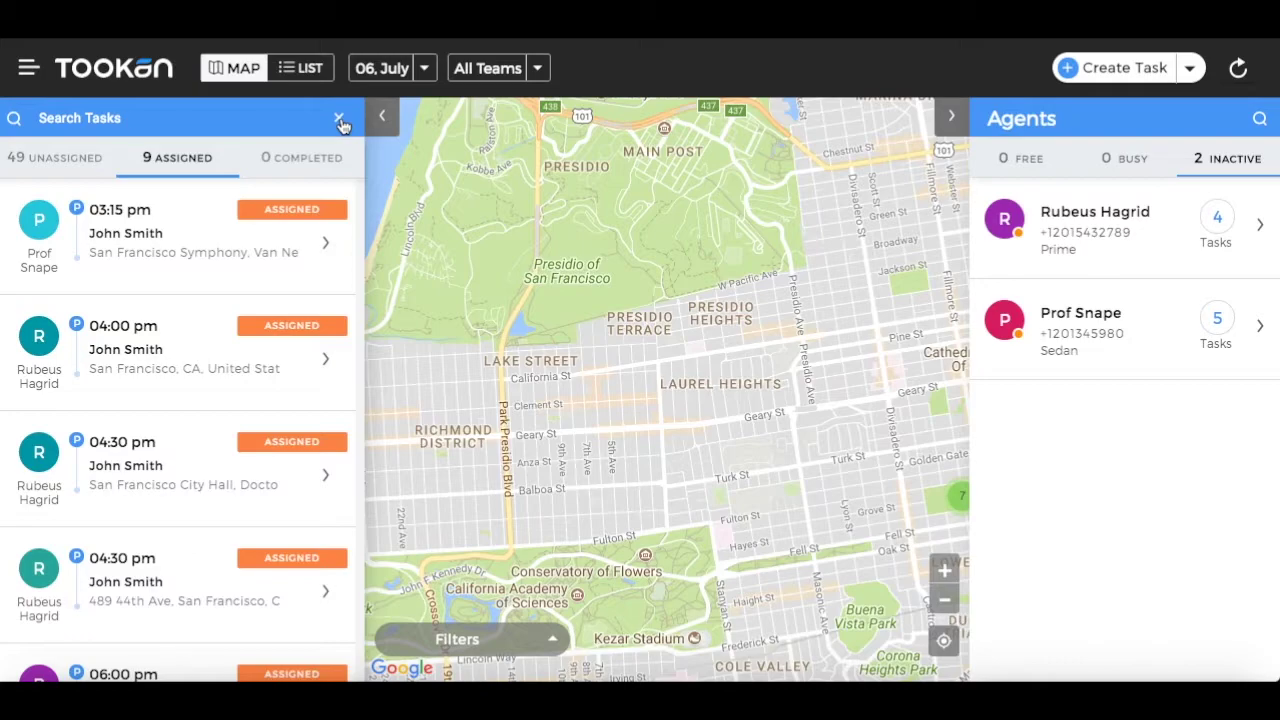
click(340, 122)
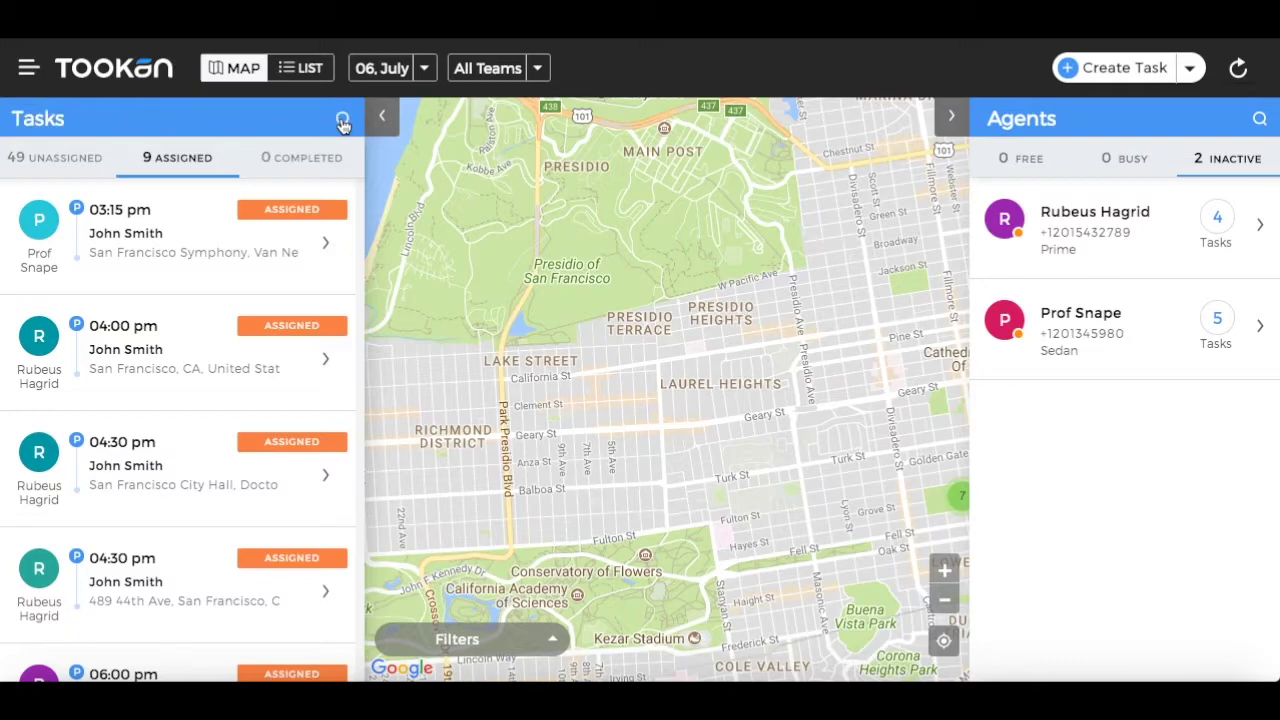
Step: List unassigned tasks, cancel agent assignment for D11, and open D11's details
click(68, 170)
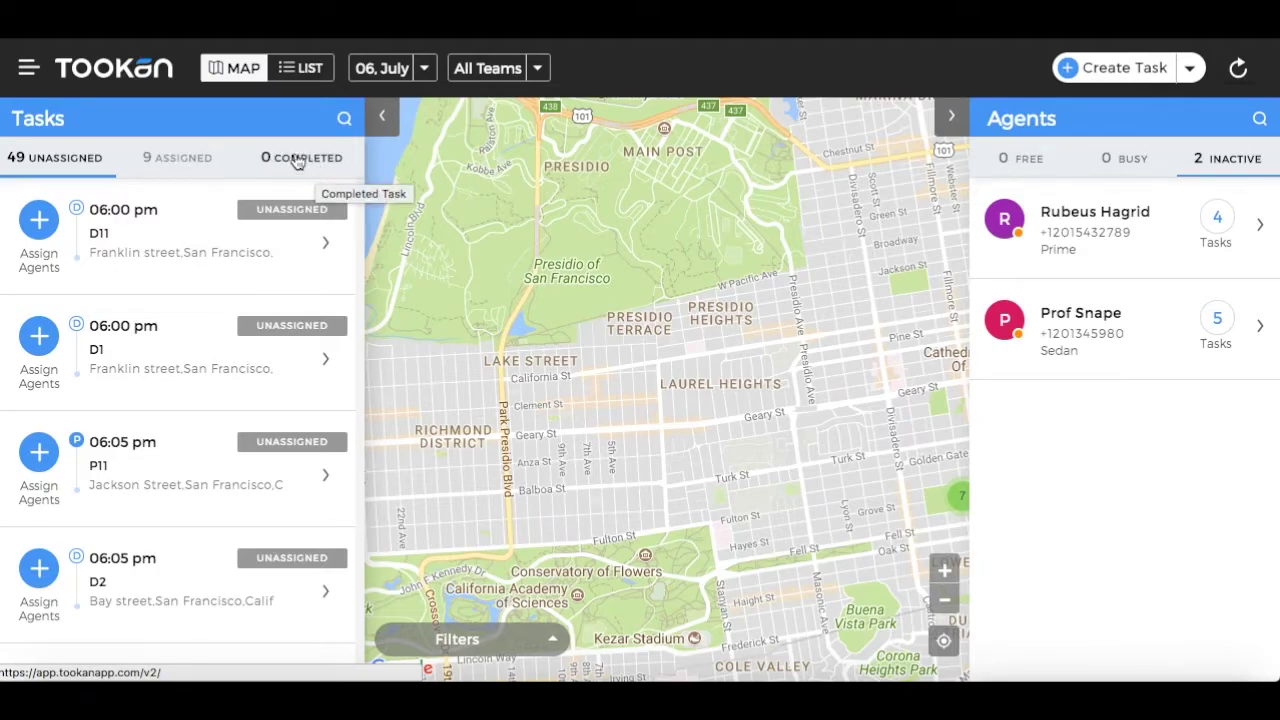
click(40, 220)
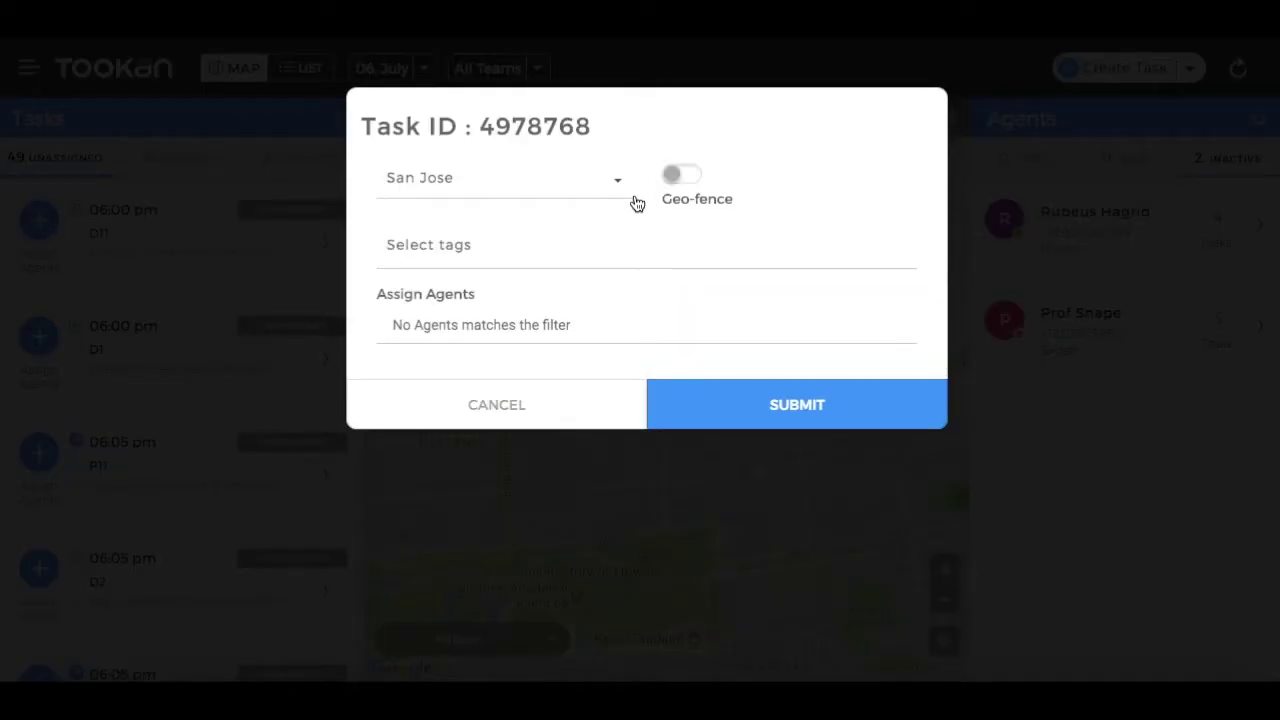
click(504, 405)
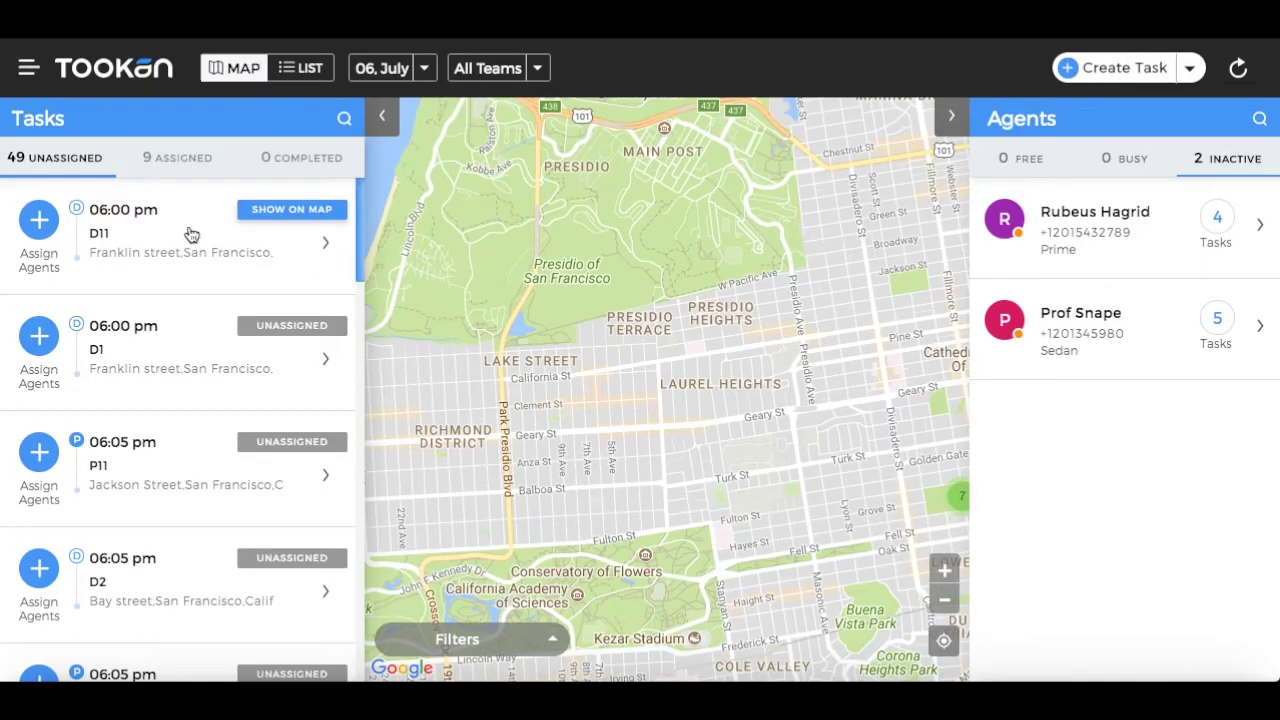
click(188, 224)
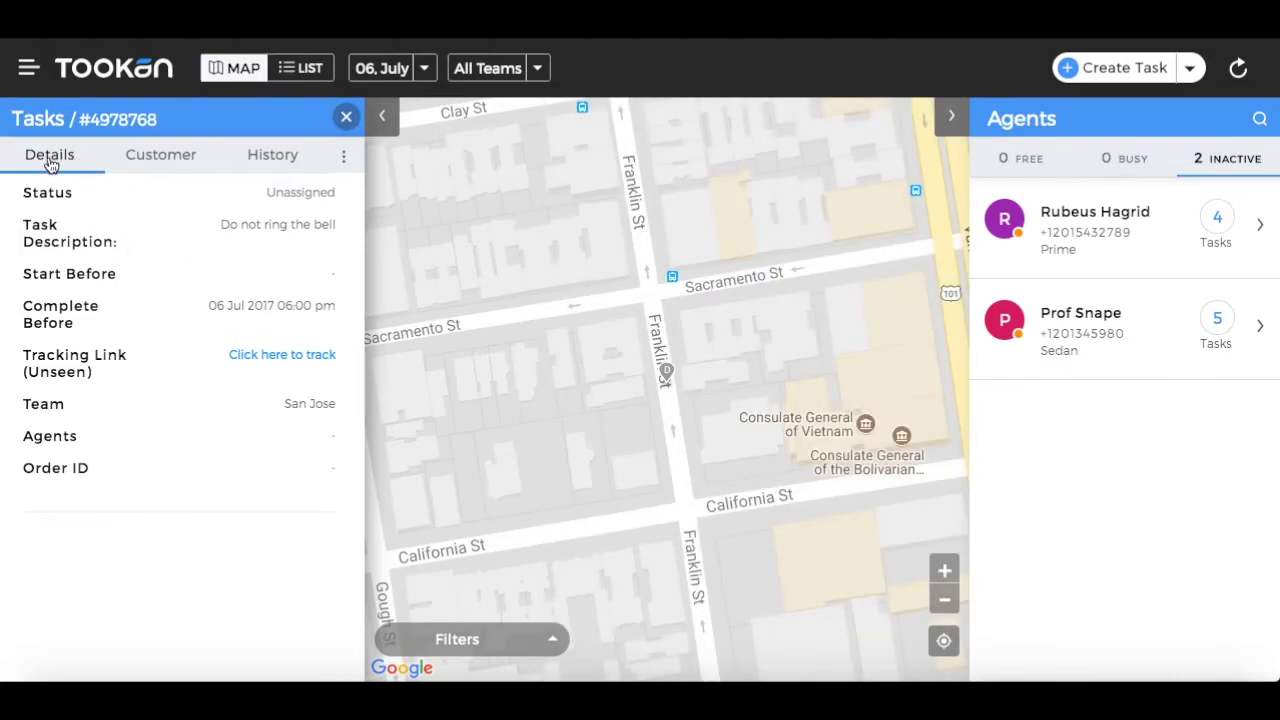
click(145, 155)
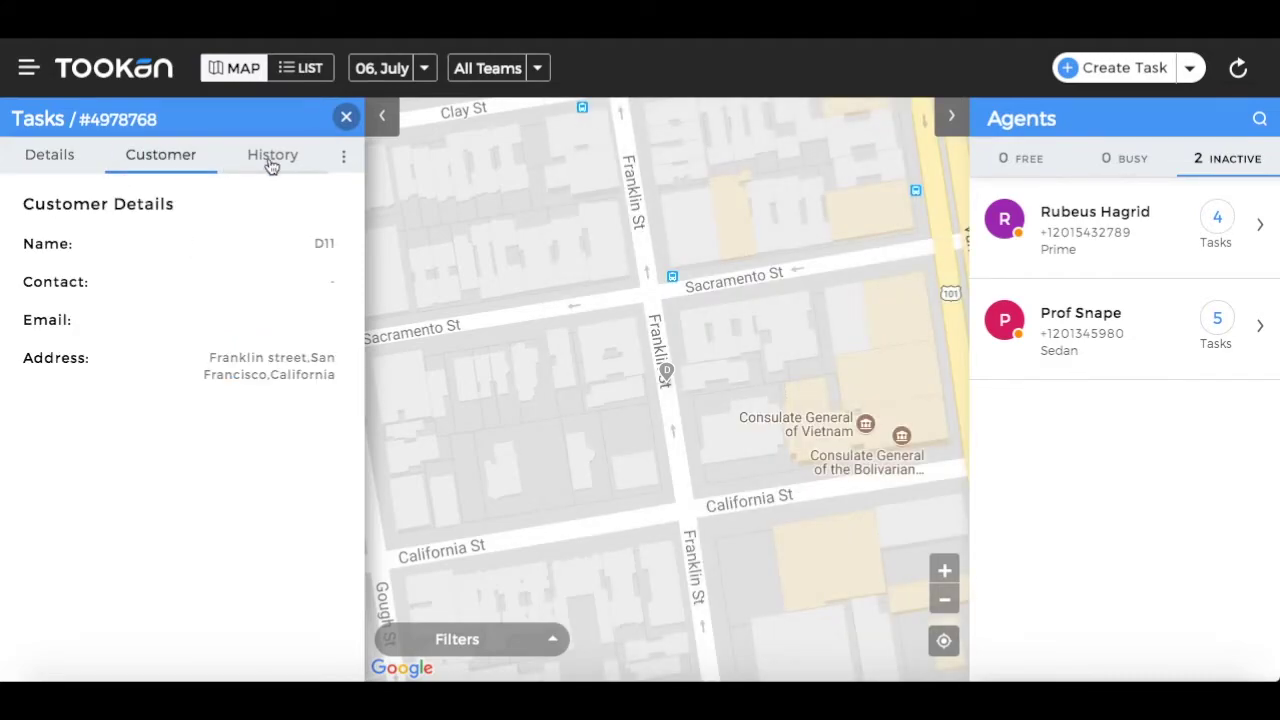
click(272, 160)
click(345, 157)
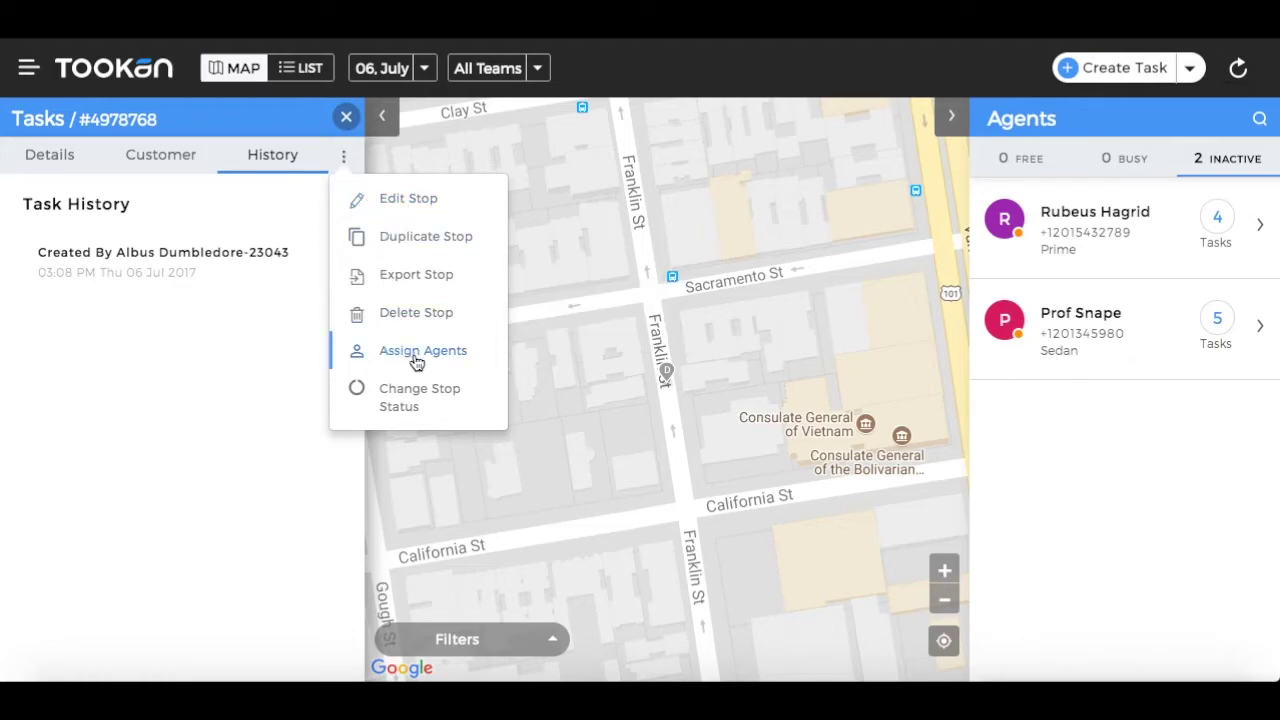
click(346, 150)
click(347, 118)
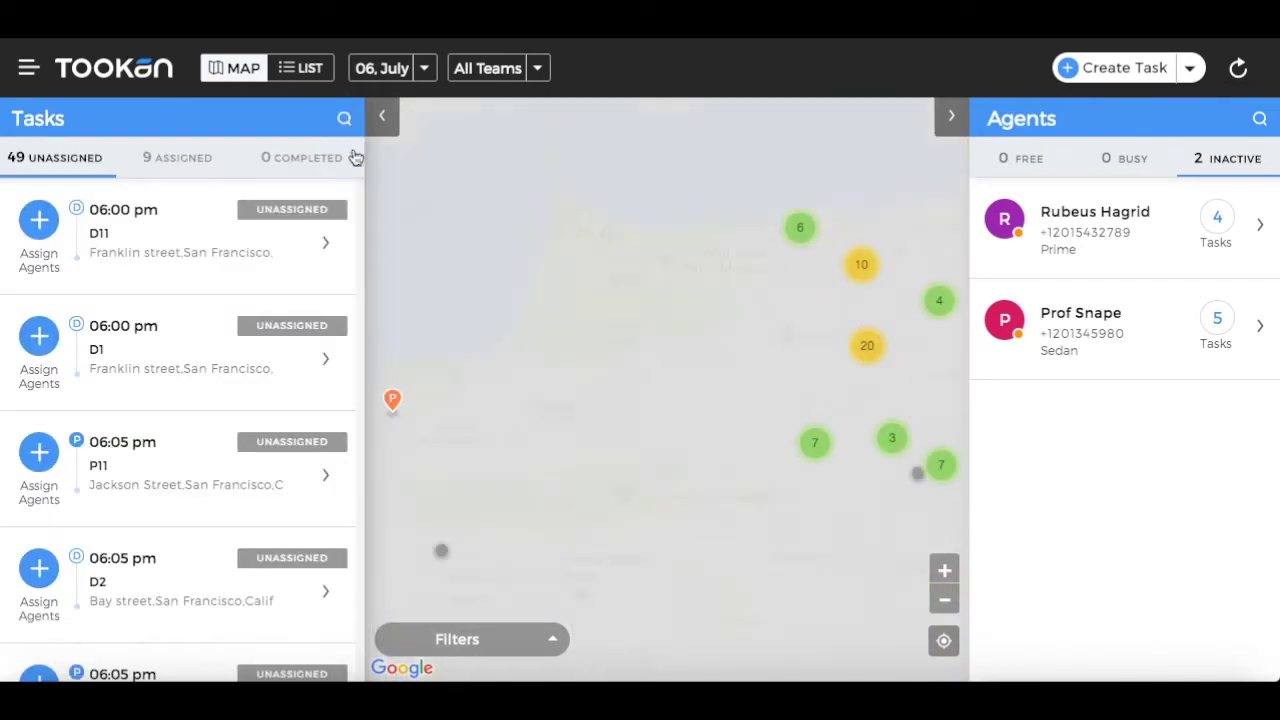
Step: Zoom and pan the map to central San Francisco and select the City Hall pickup pin
click(944, 570)
drag(929, 461, 741, 473)
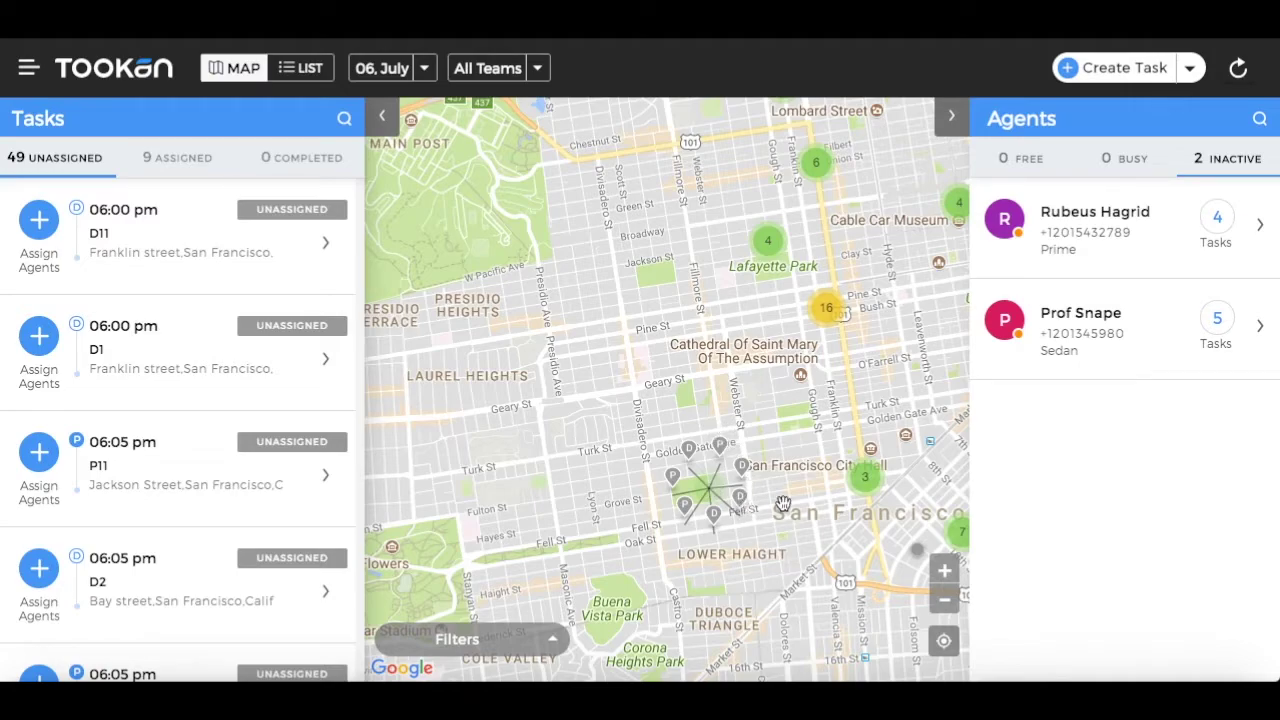
scroll(800, 497, up, 1)
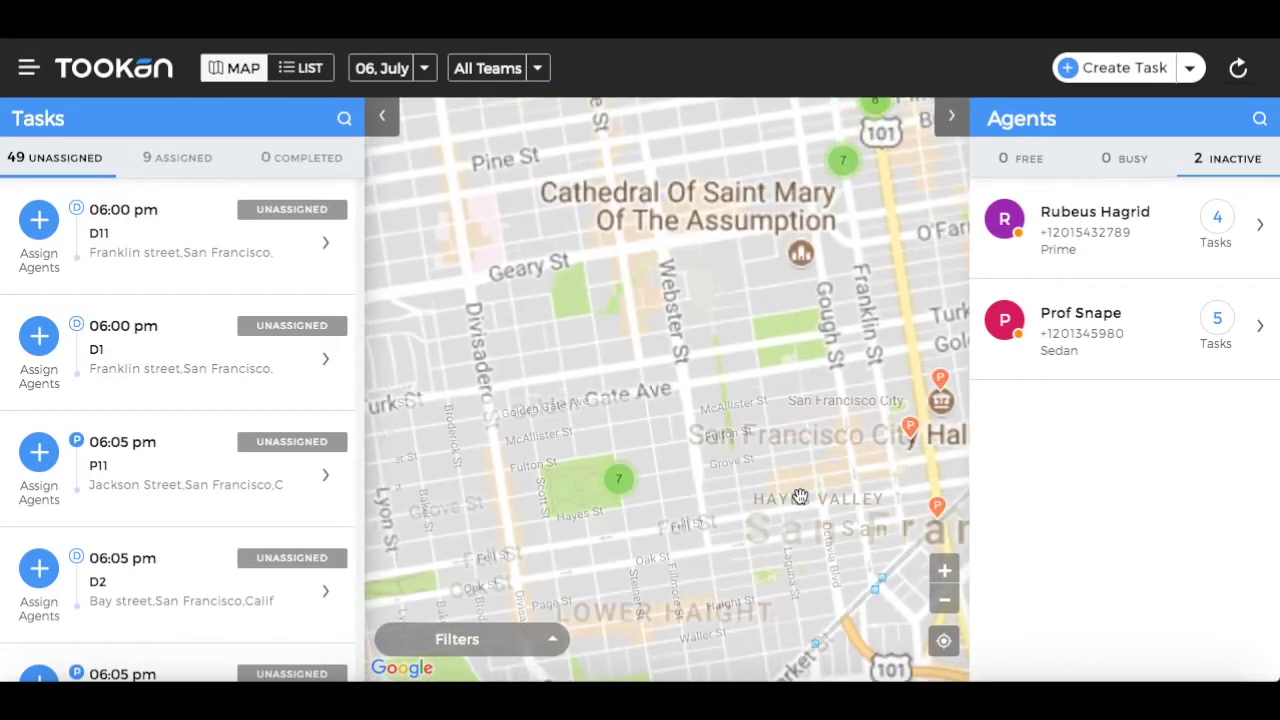
click(910, 430)
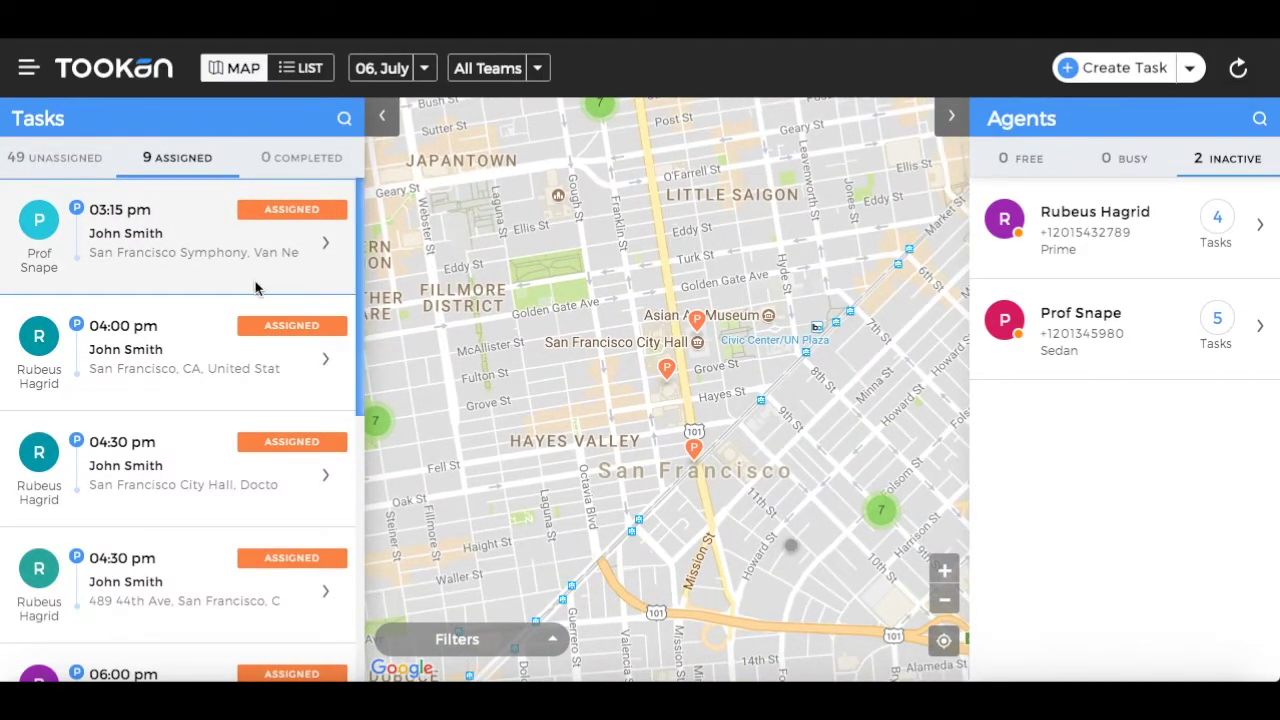
mouse_move(203, 266)
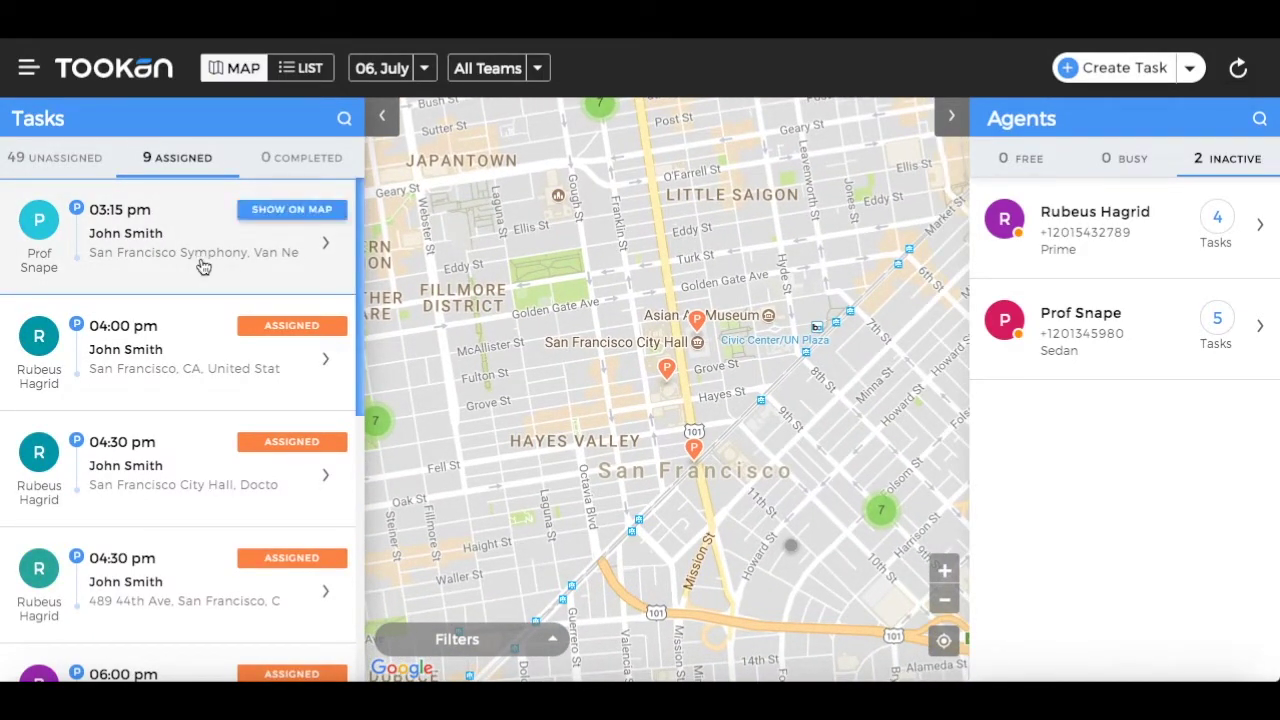
scroll(570, 305, down, 2)
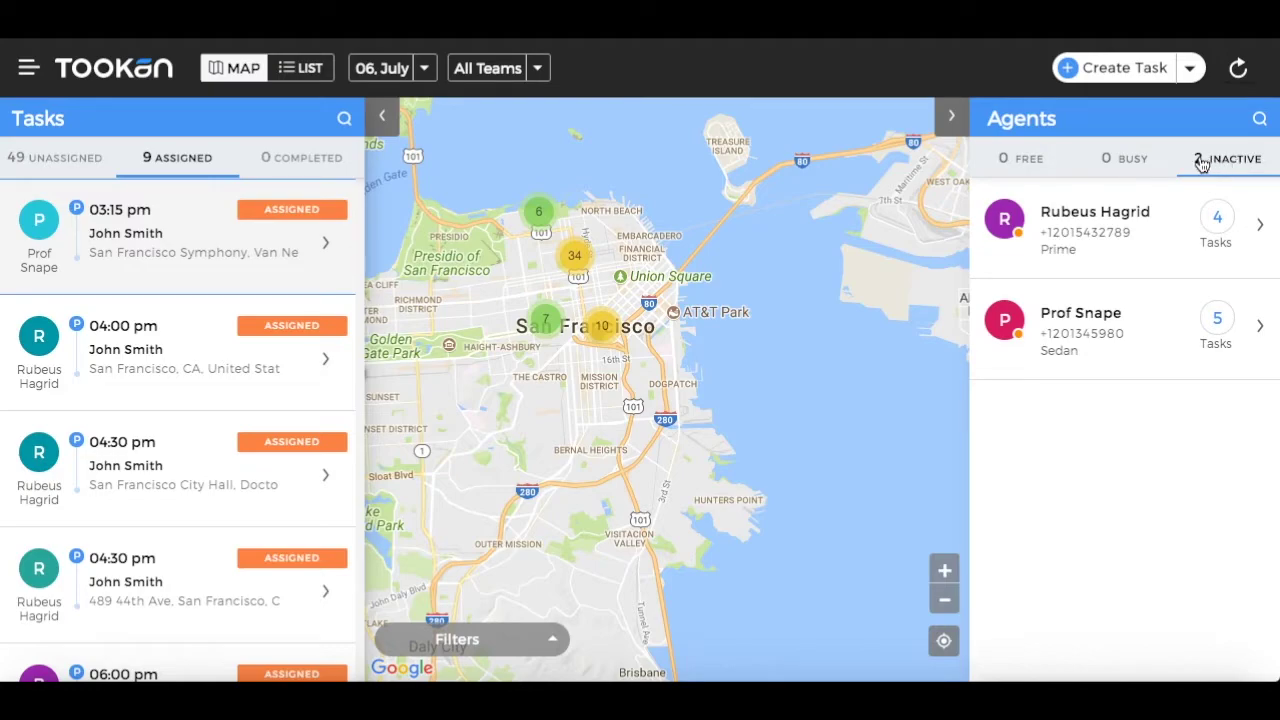
Step: Move the first agent's 06:00 pm P10 task ahead of the 04:30 pm City Hall pickup
click(1168, 234)
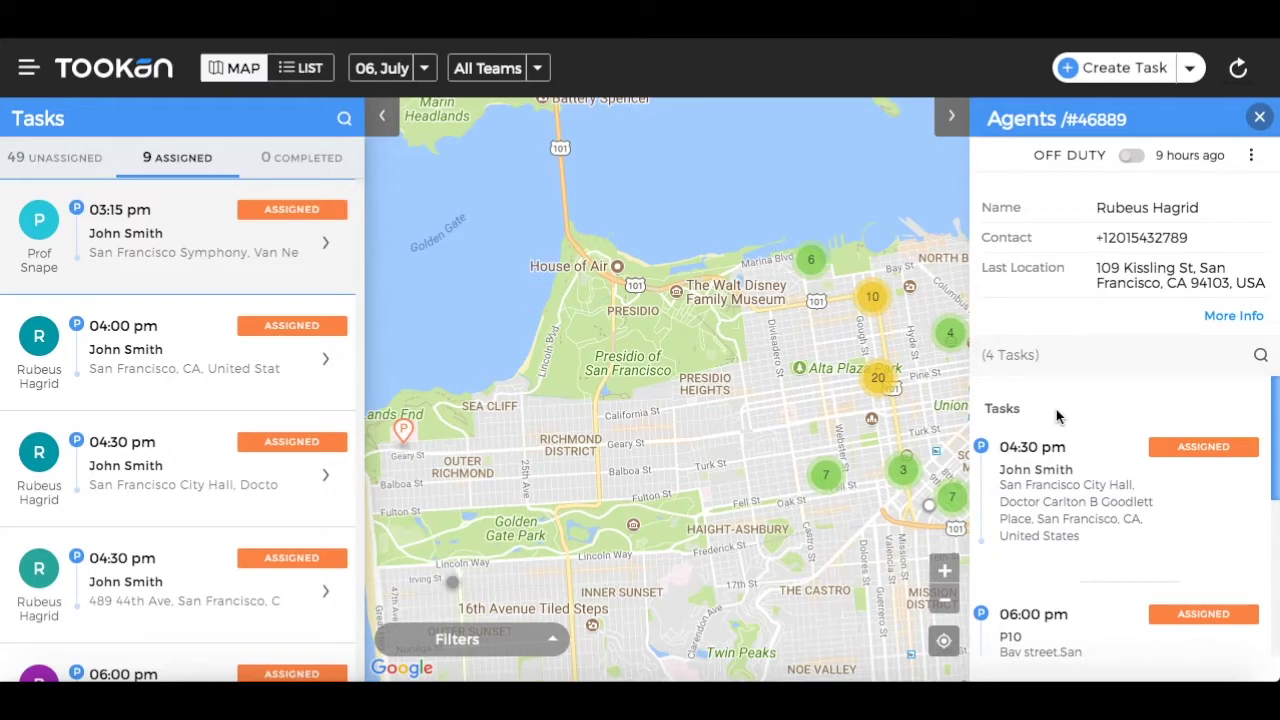
click(1251, 156)
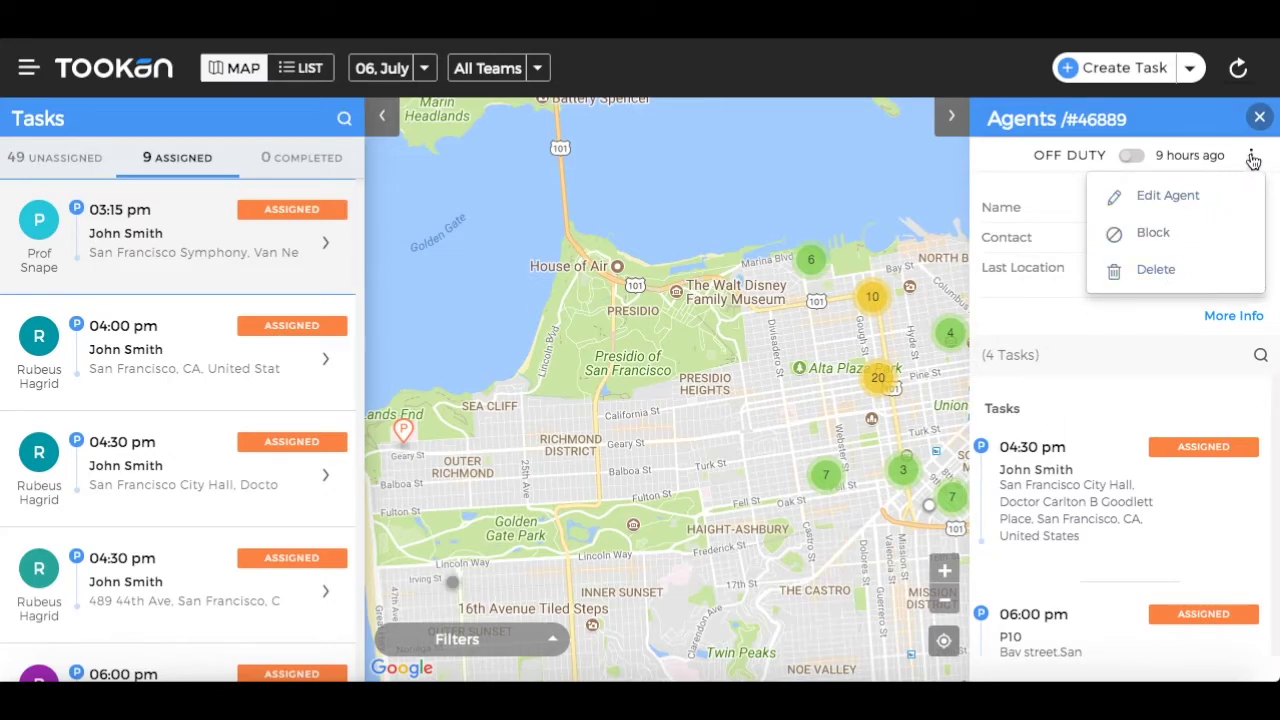
click(1257, 155)
mouse_move(1077, 466)
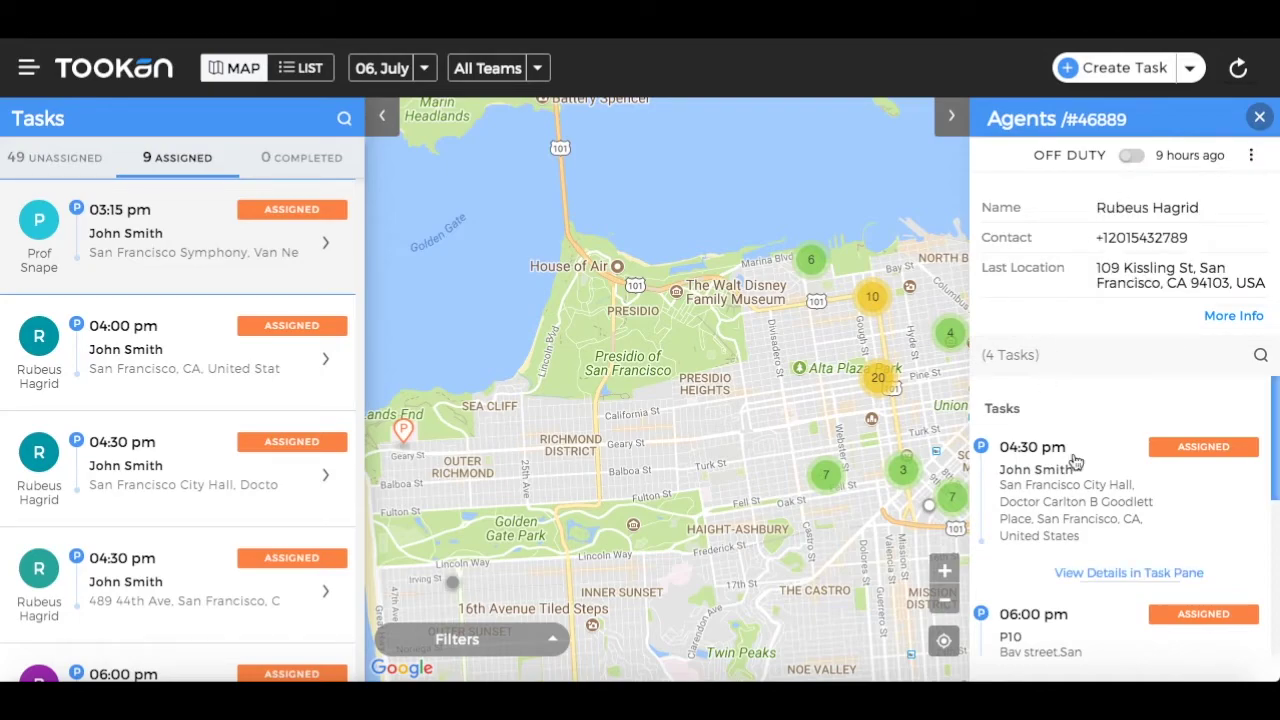
click(1118, 578)
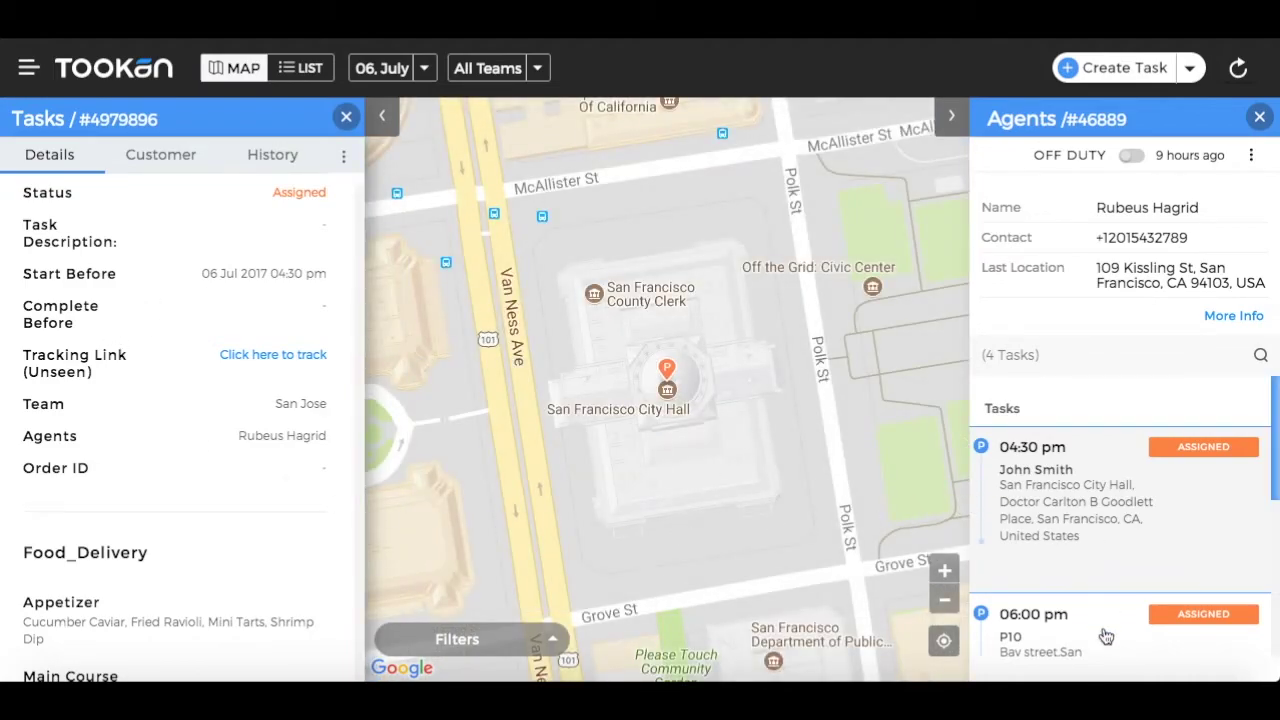
drag(1106, 636, 1145, 438)
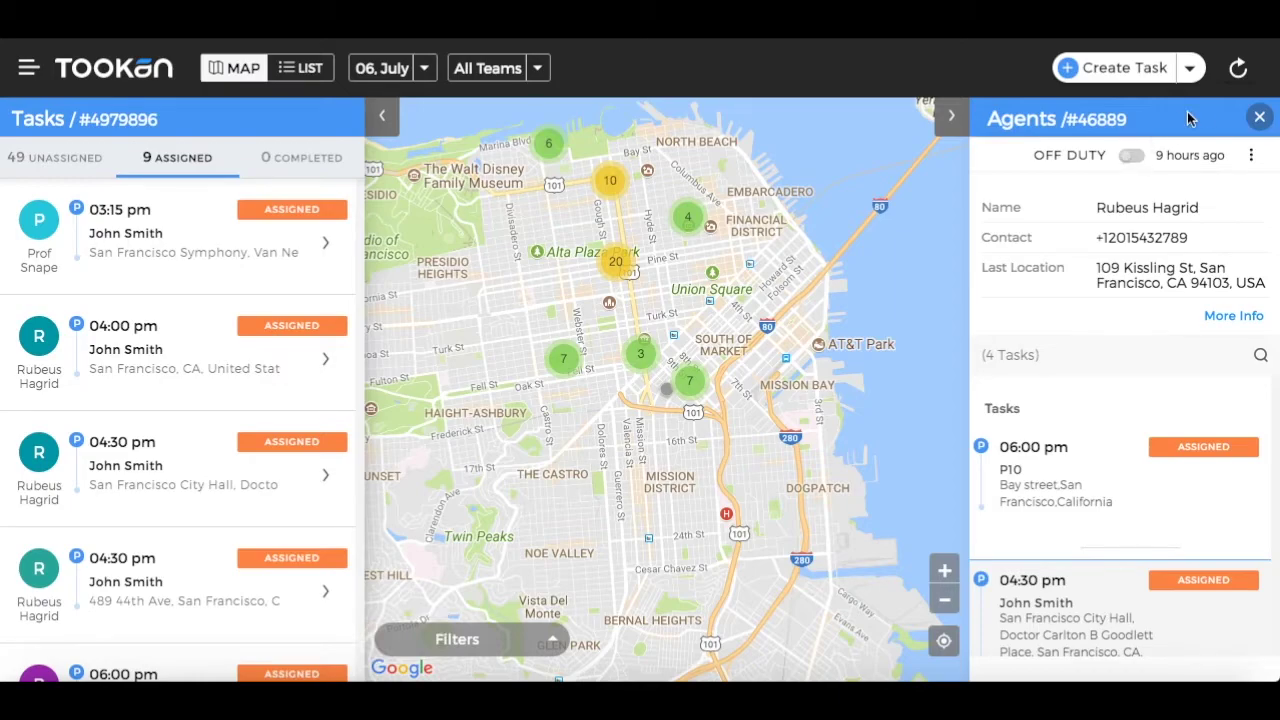
click(1261, 118)
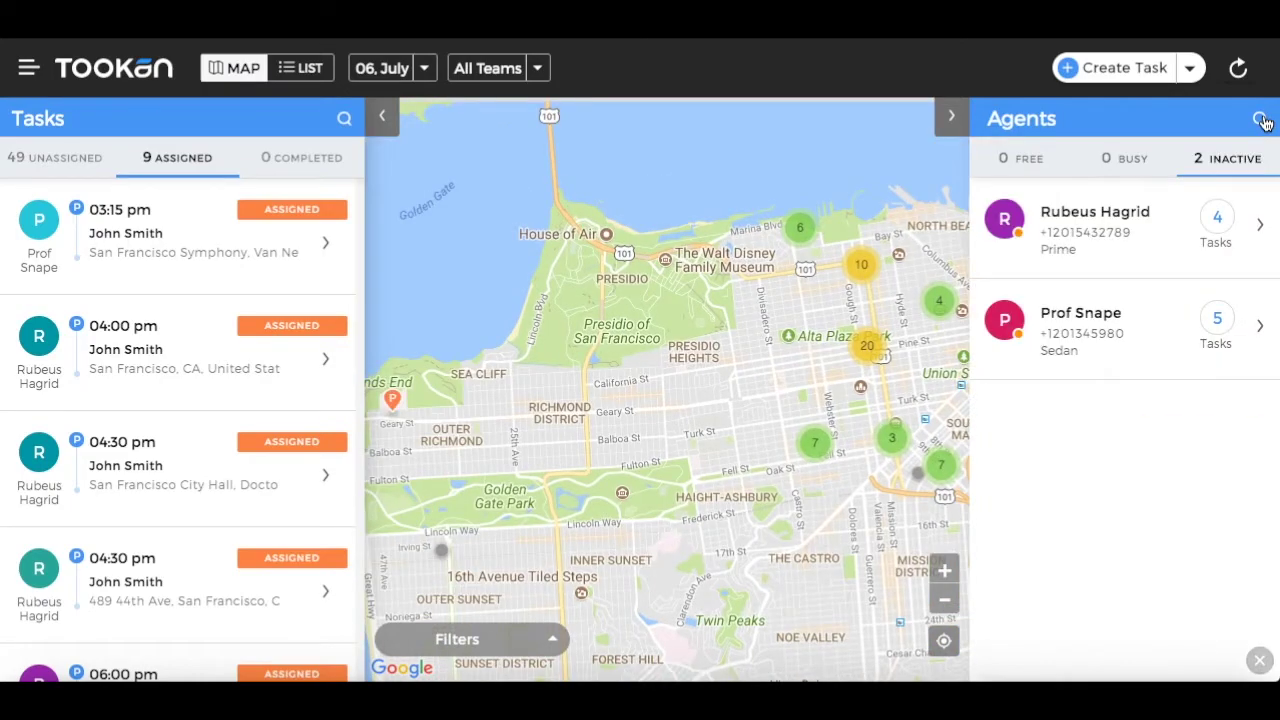
Step: Go to the Marketplace and start activating the Route Optimization add-on, bringing up its confirmation
click(30, 68)
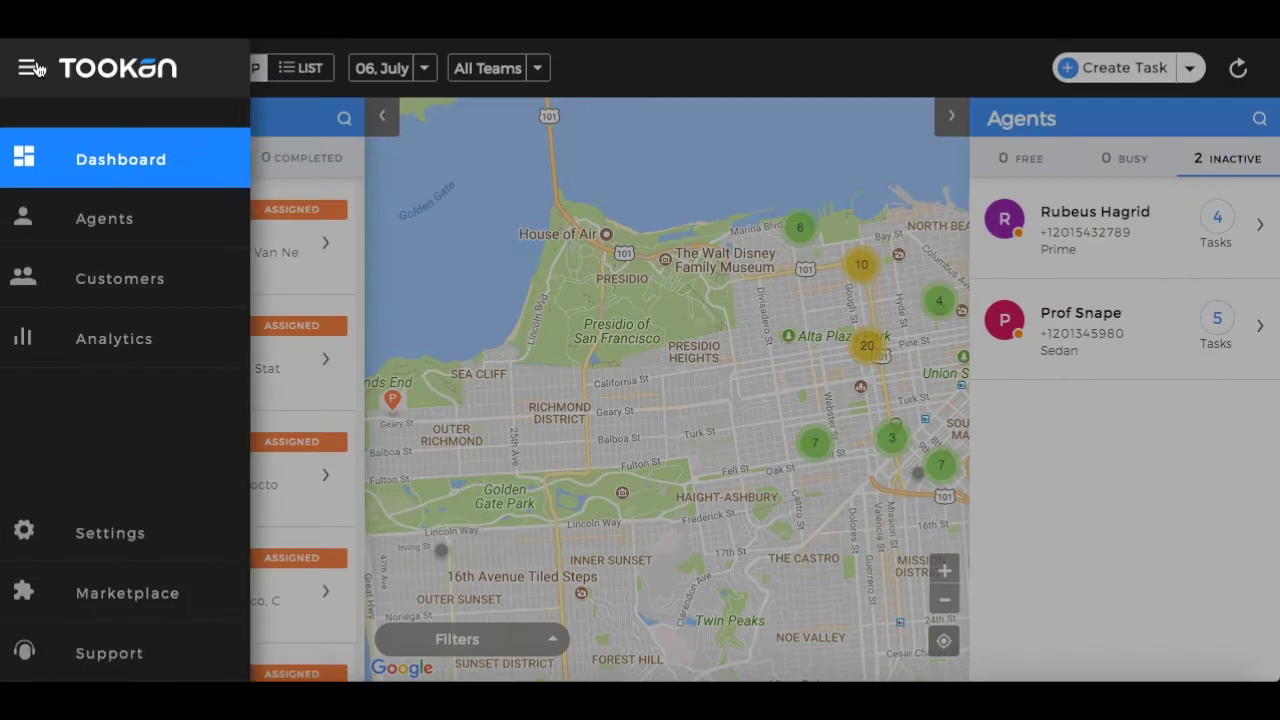
click(141, 604)
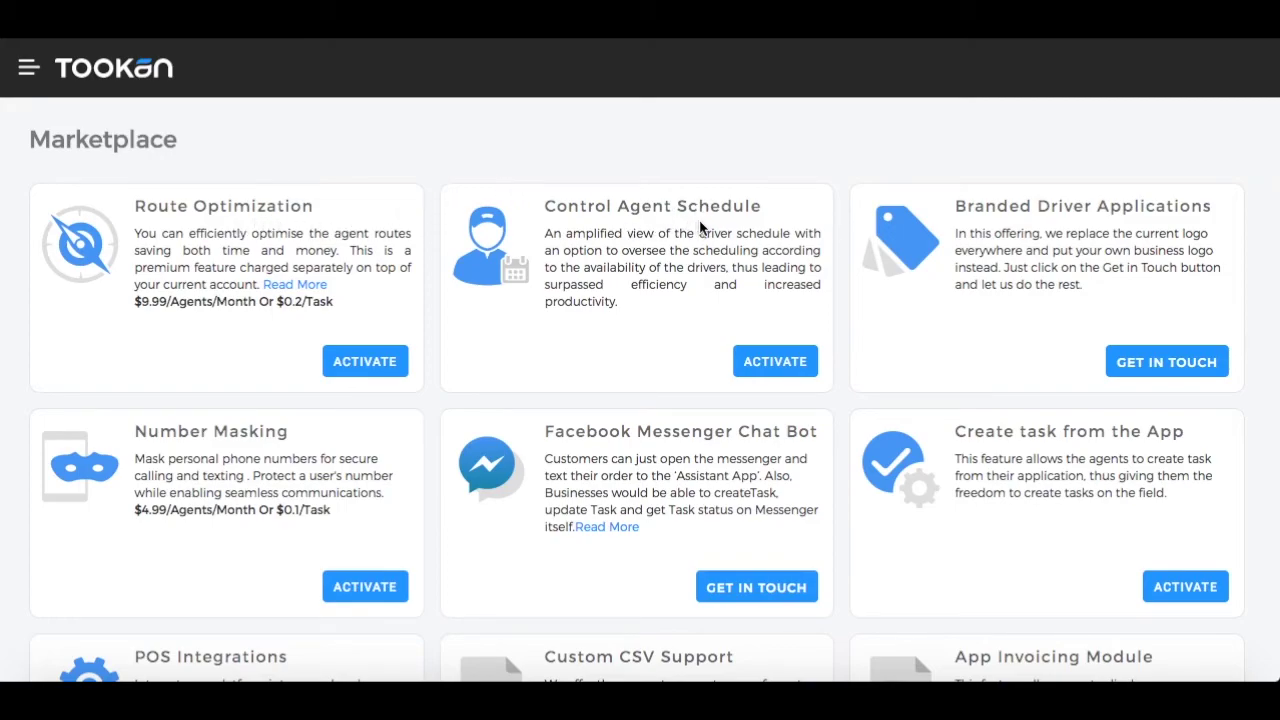
click(365, 361)
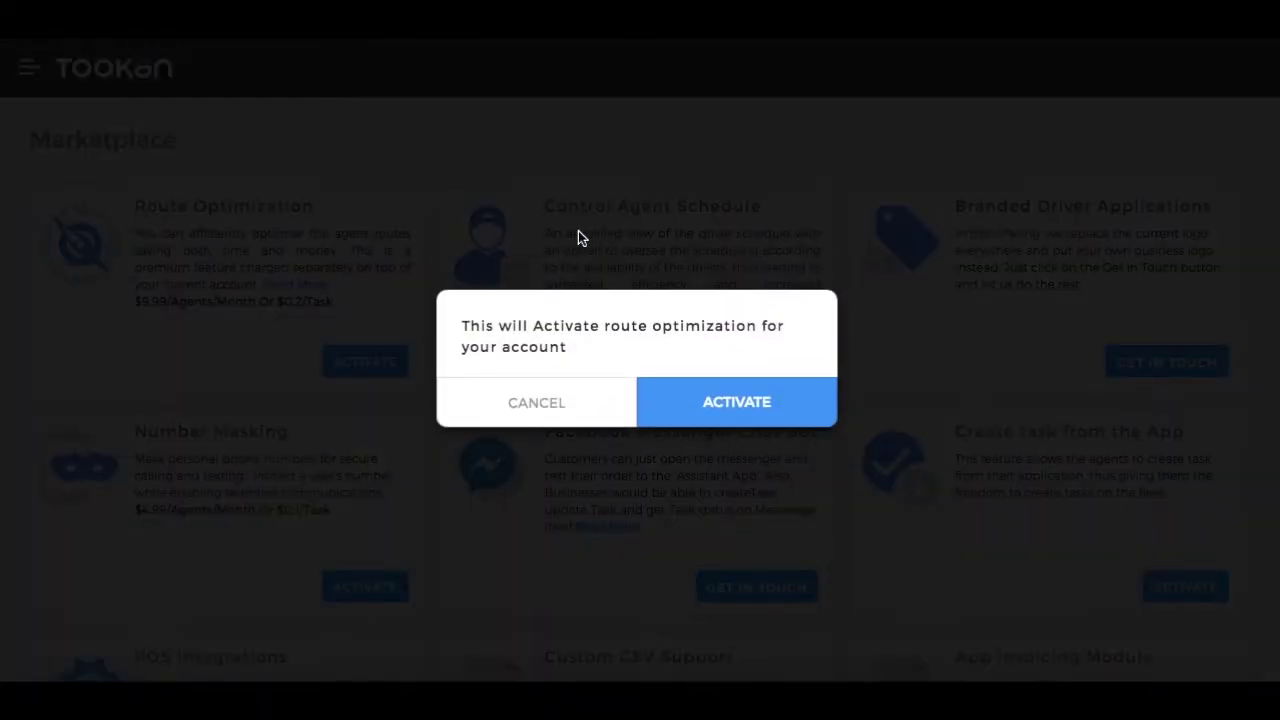